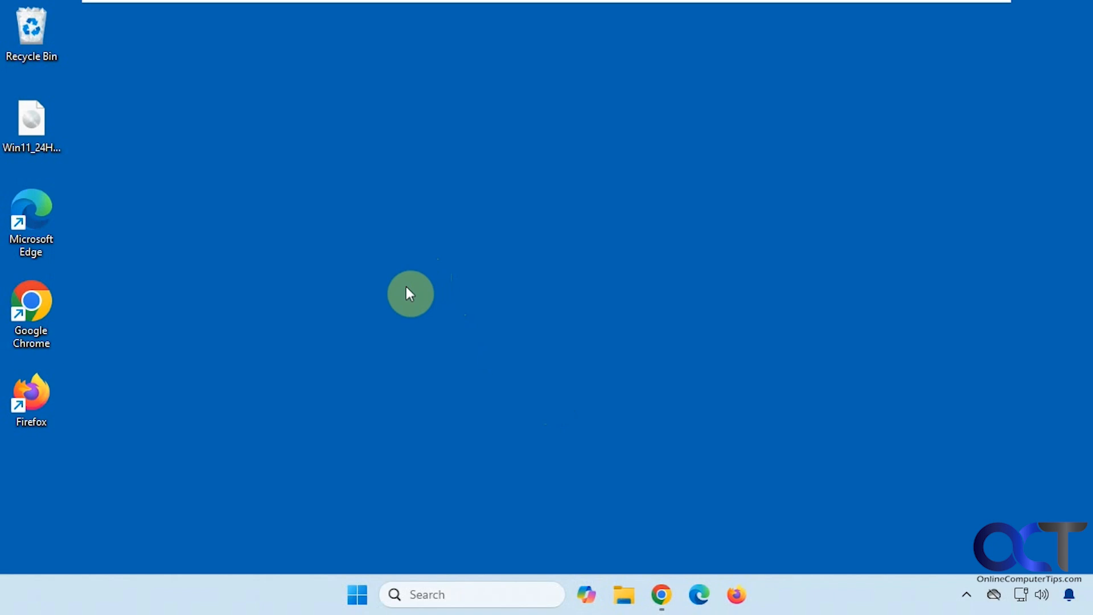
- Find 'power' in Windows Search and launch Windows PowerShell as Administrator, approving UAC
{"action": "left_click", "coordinate": [420, 591]}
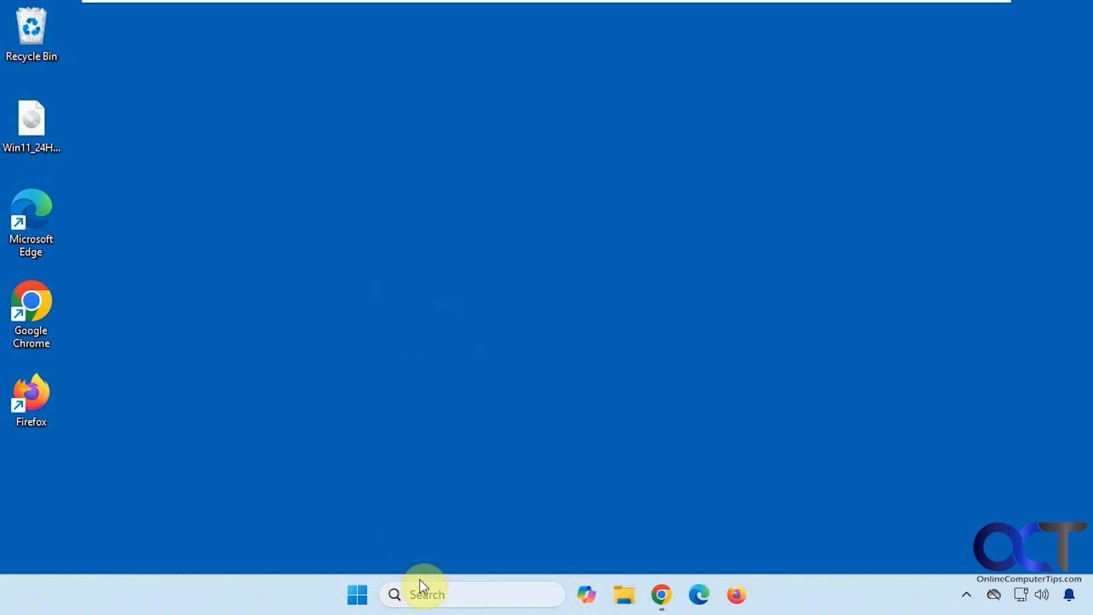
{"action": "type", "text": "power"}
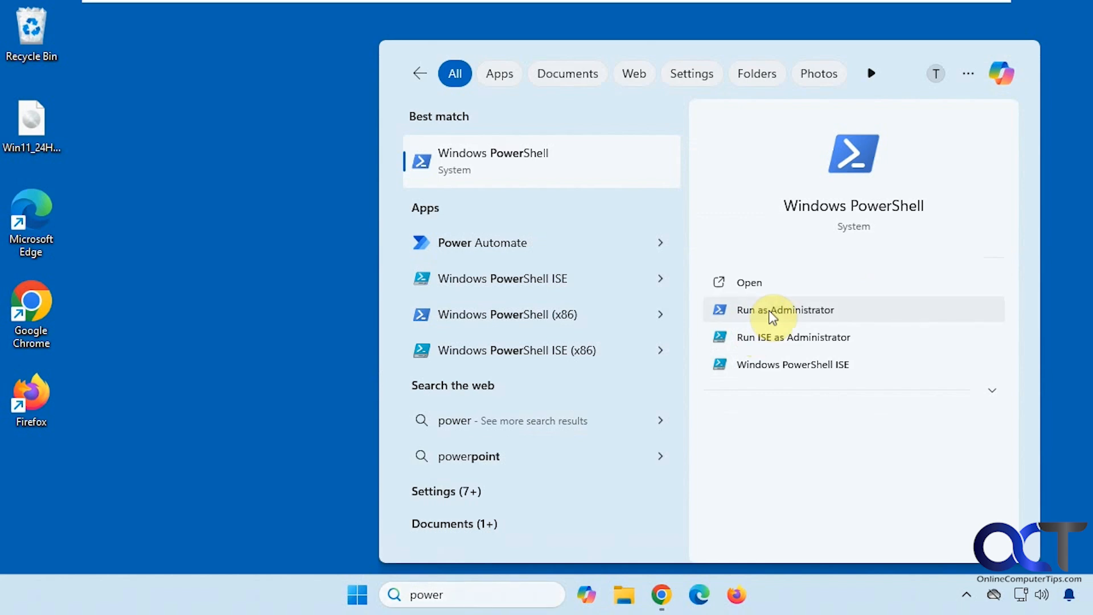
{"action": "left_click", "coordinate": [768, 311]}
{"action": "left_click", "coordinate": [526, 431]}
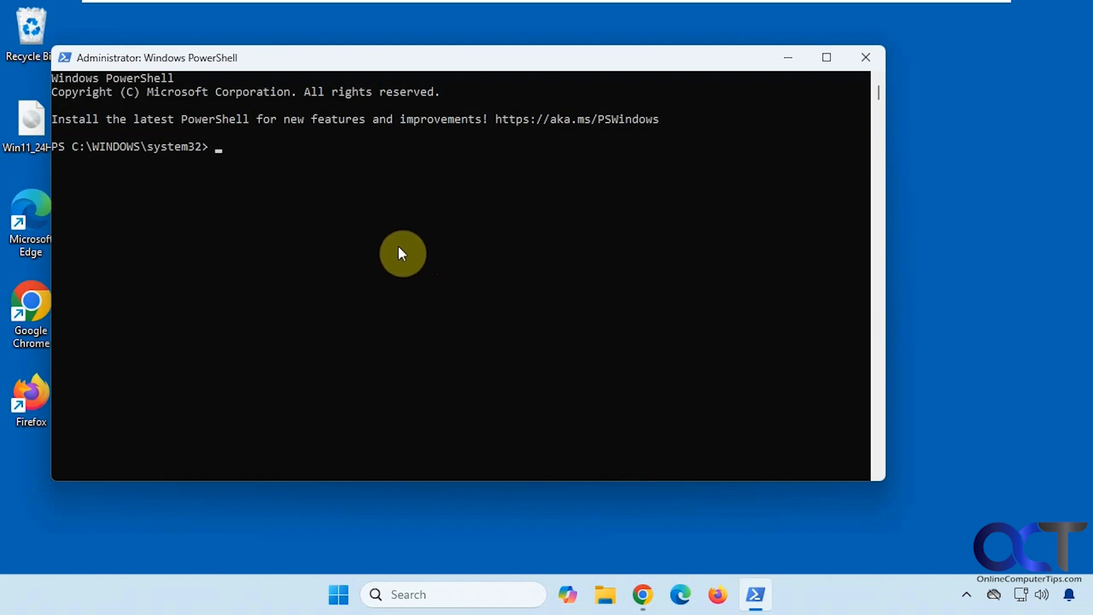
{"action": "right_click", "coordinate": [285, 162]}
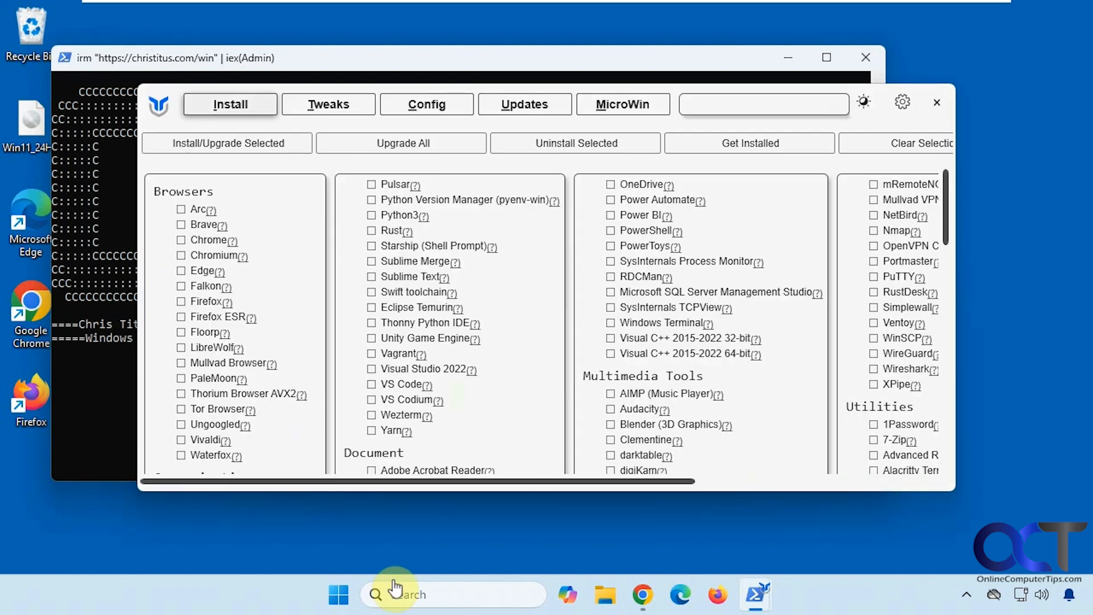
{"action": "double_click", "coordinate": [681, 95]}
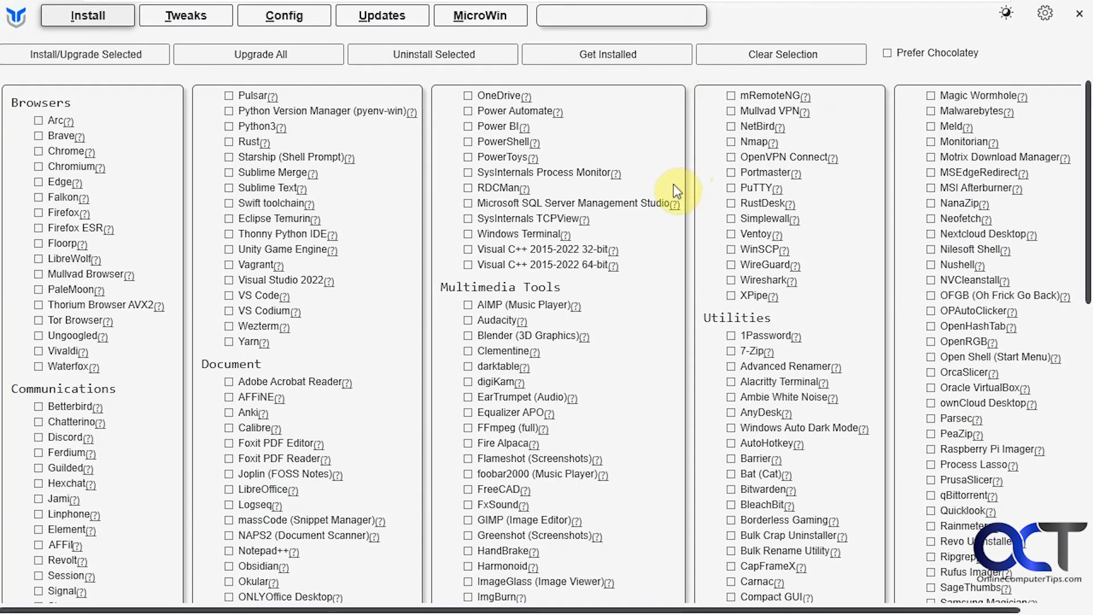
{"action": "mouse_move", "coordinate": [535, 221]}
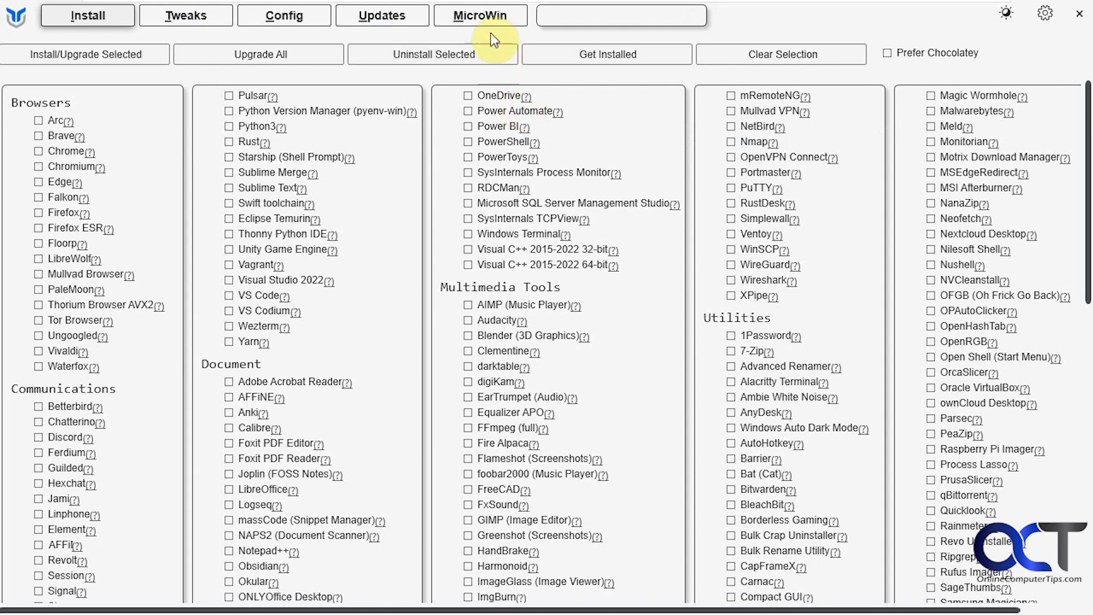
- Load Win11_24H2_English_x64.iso into MicroWin and dismiss the AutoPlay notification
{"action": "left_click", "coordinate": [482, 17]}
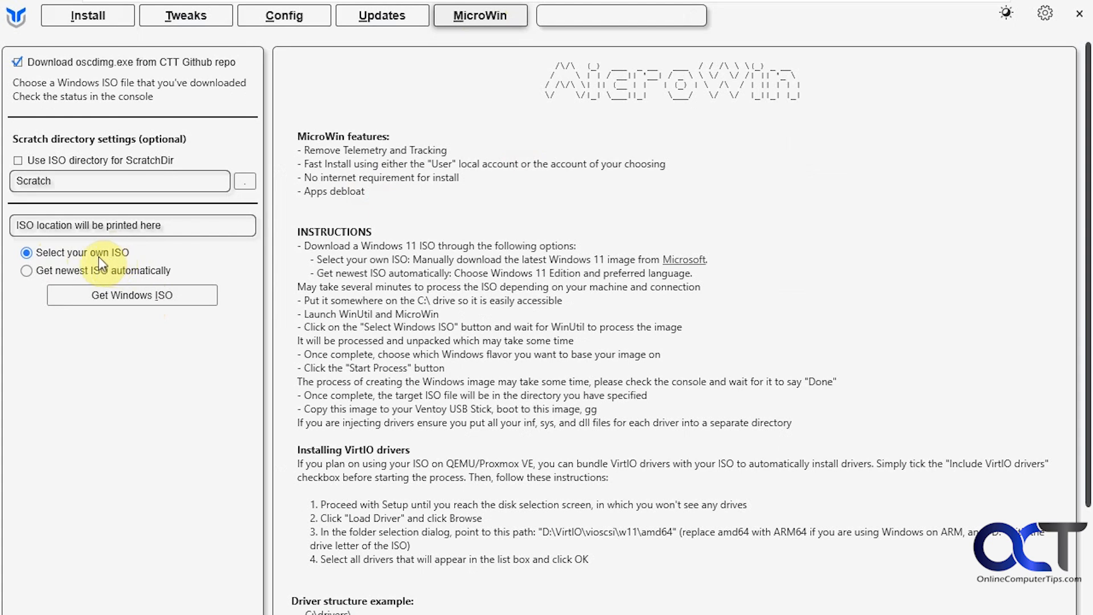
{"action": "left_click", "coordinate": [129, 295]}
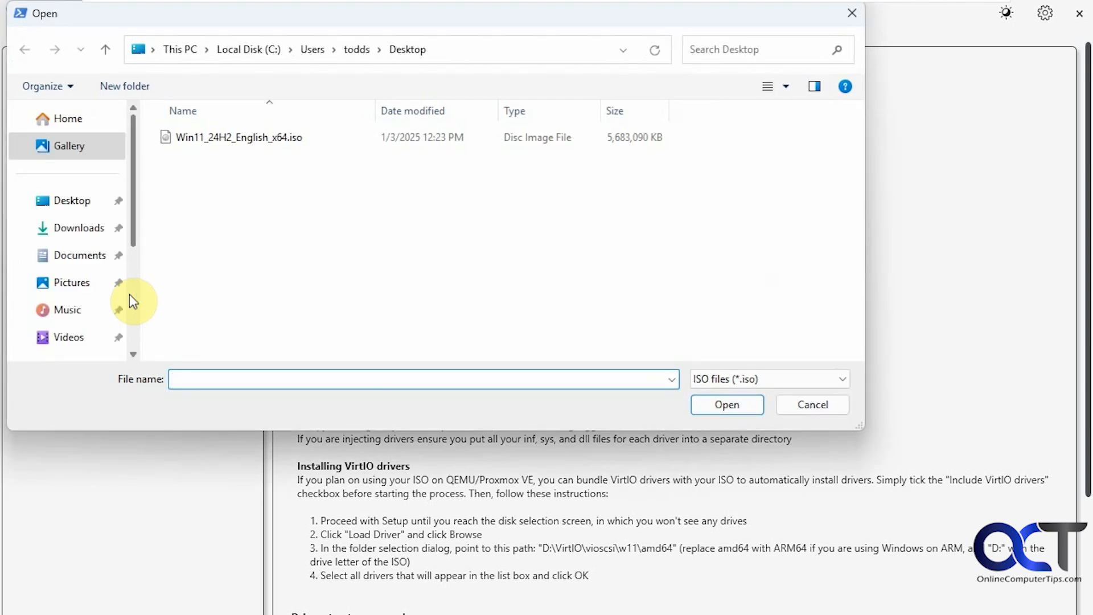
{"action": "double_click", "coordinate": [251, 138]}
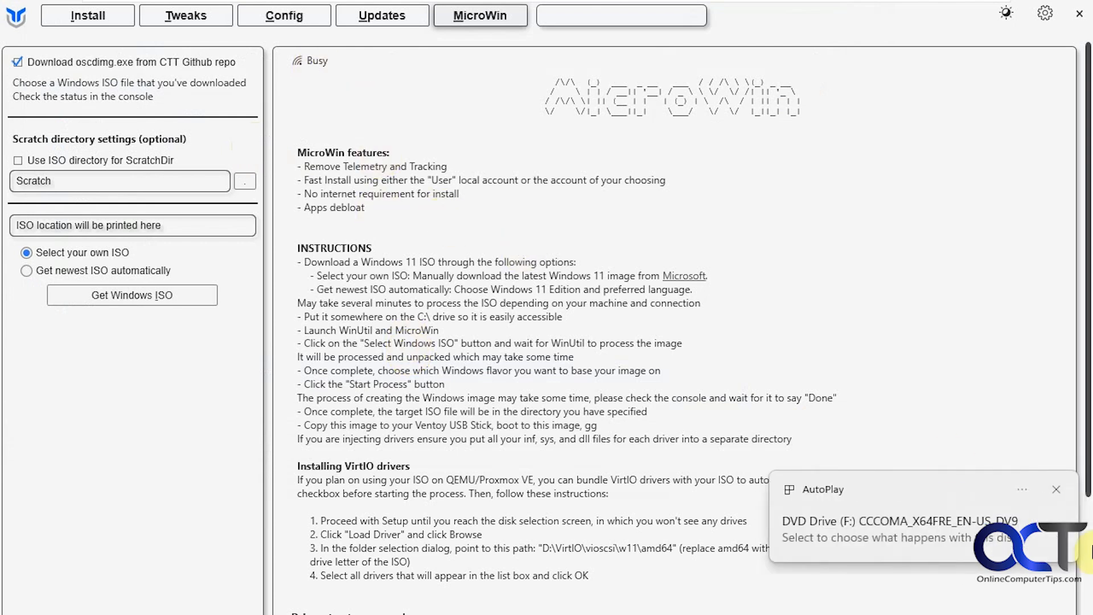
{"action": "left_click", "coordinate": [1056, 492]}
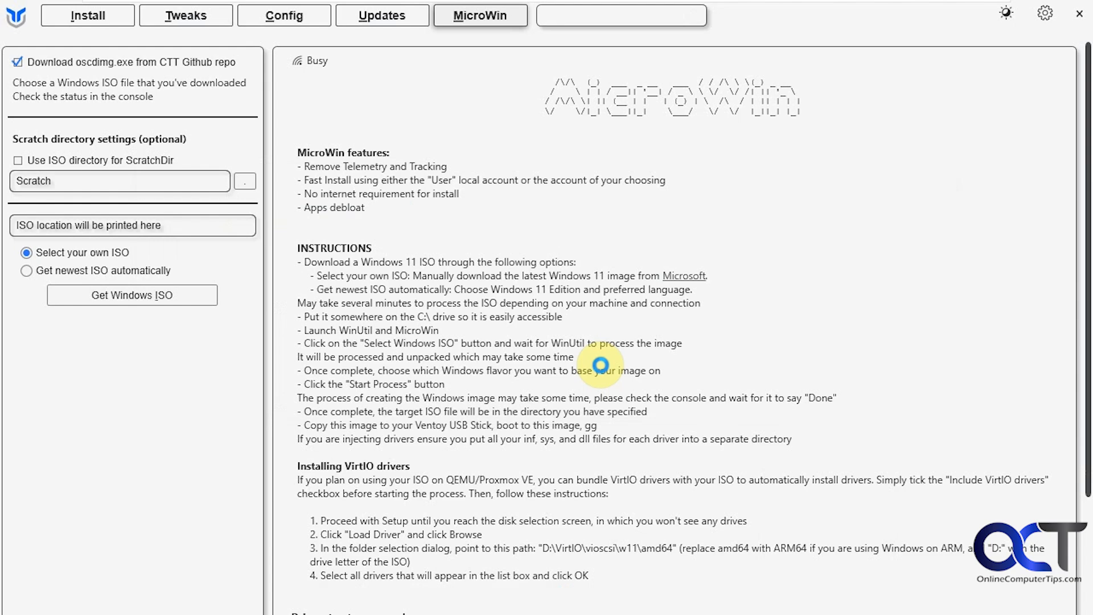
{"action": "key", "text": "alt+Tab"}
- Bring the PowerShell console forward and check the ISO unpacking progress
{"action": "left_click", "coordinate": [586, 309]}
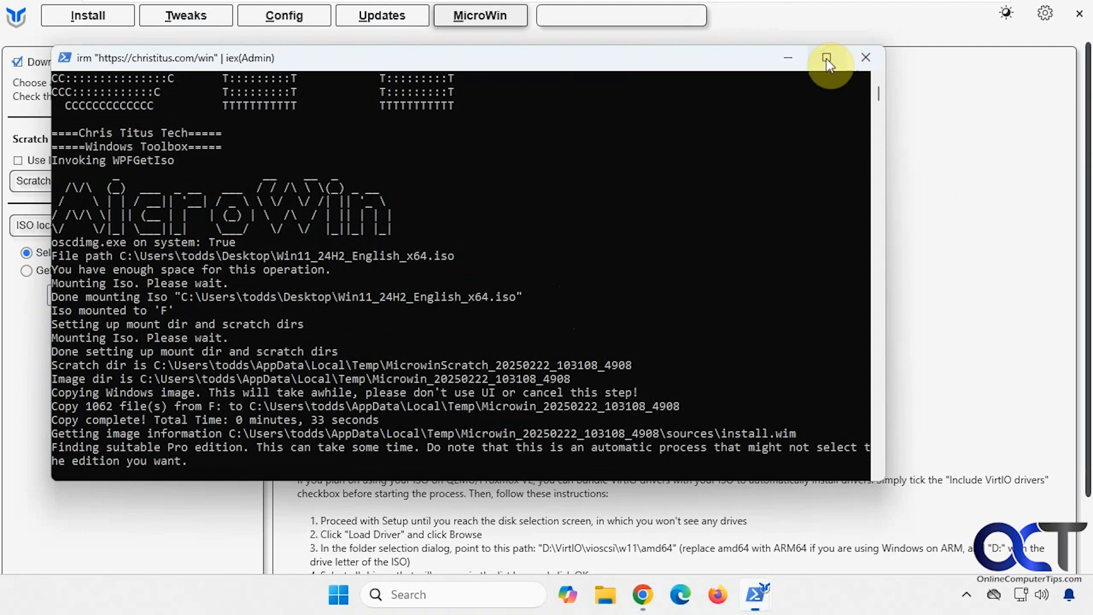
{"action": "left_click_drag", "start_coordinate": [703, 63], "coordinate": [819, 75]}
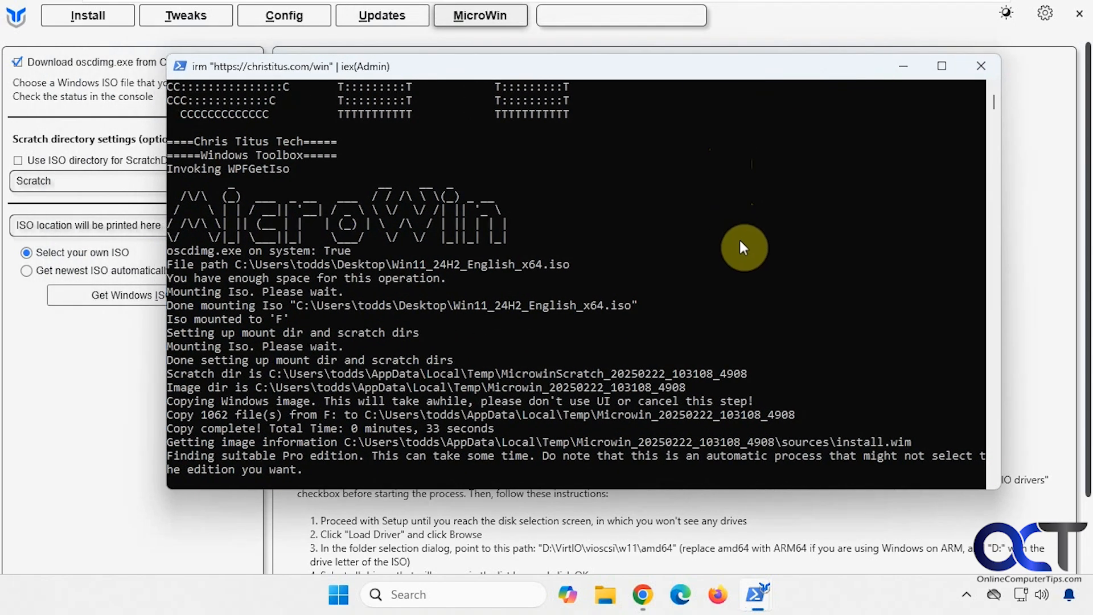
{"action": "scroll", "coordinate": [739, 249], "scroll_direction": "down", "scroll_amount": 2}
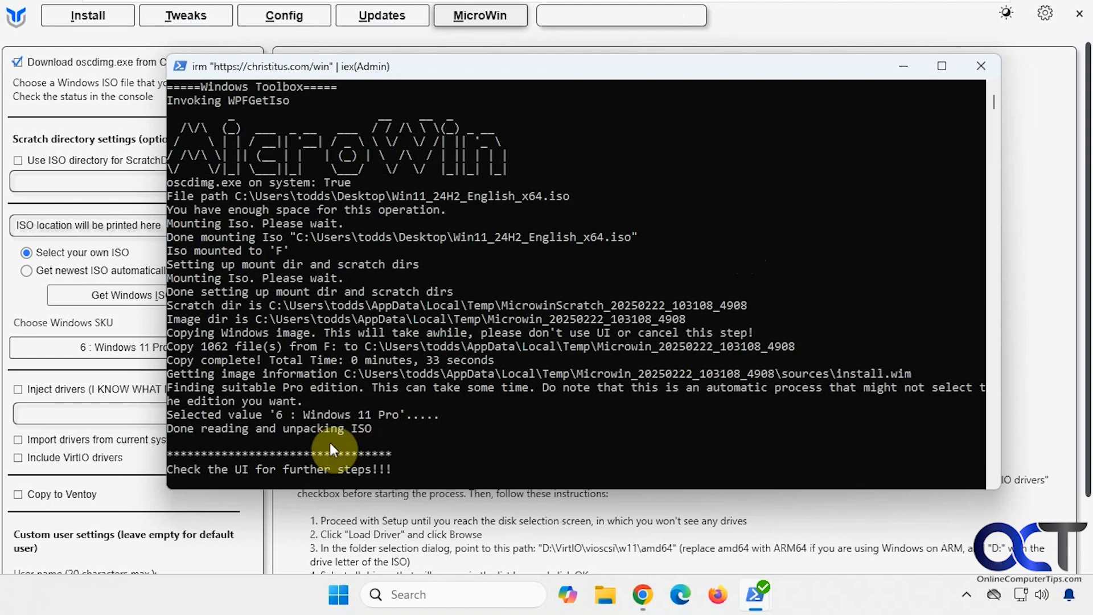
- Back in WinUtil, choose 1 : Windows 11 Home as the Windows SKU
{"action": "left_click", "coordinate": [1019, 320]}
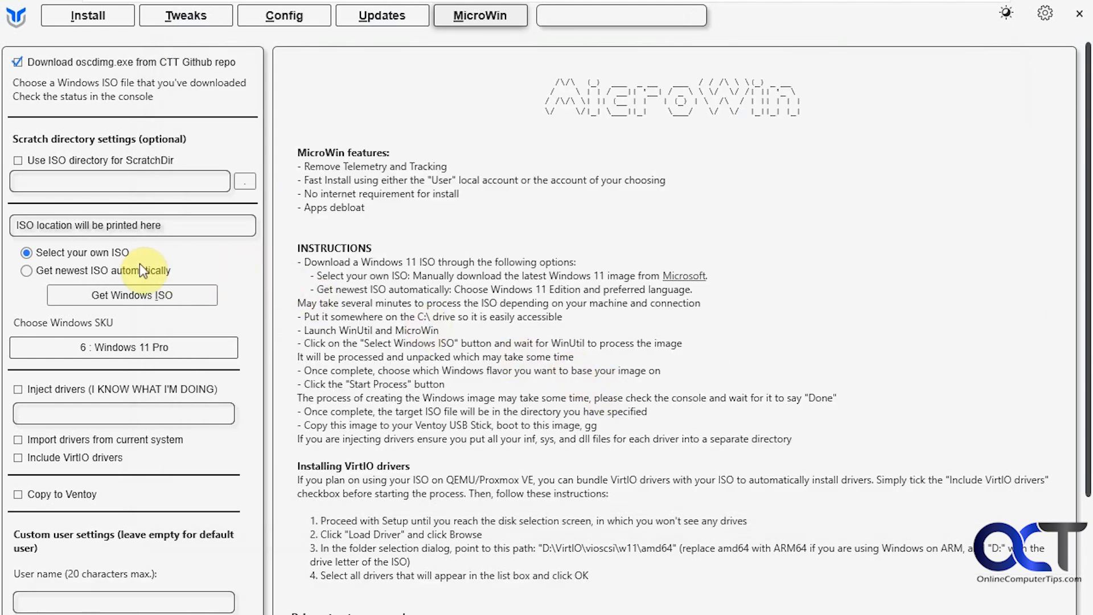
{"action": "left_click", "coordinate": [149, 347]}
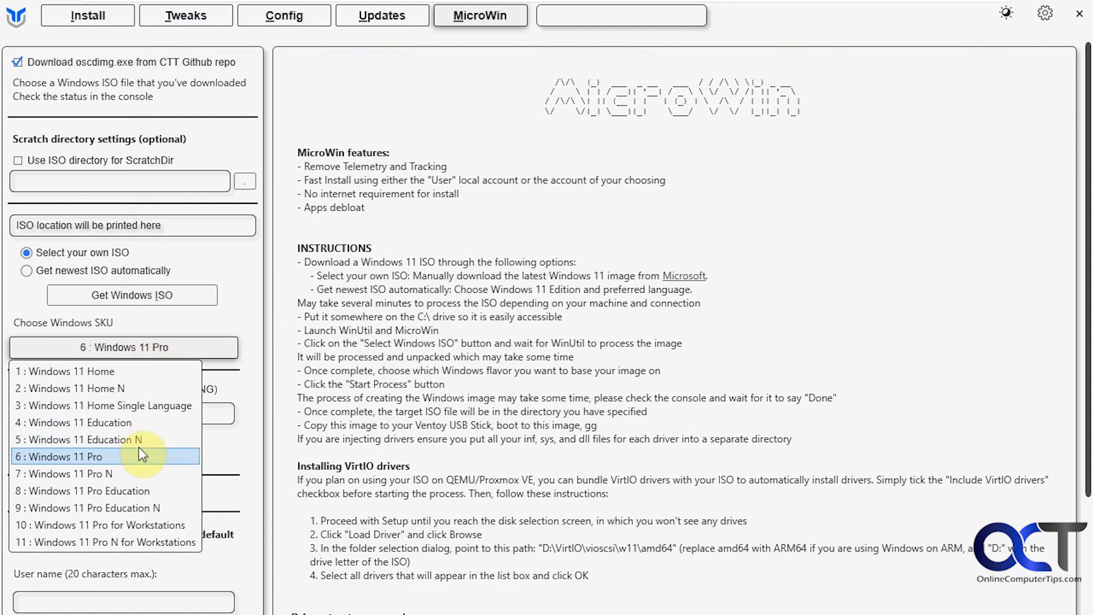
{"action": "left_click", "coordinate": [108, 370]}
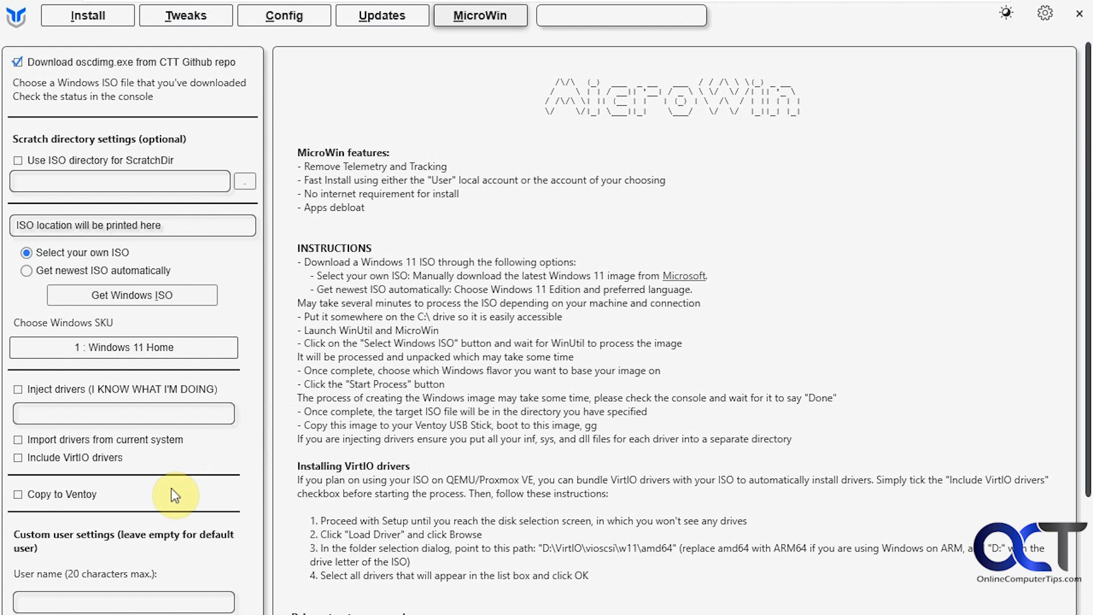
- Enter a custom local account user name in the User name field
{"action": "scroll", "coordinate": [175, 495], "scroll_direction": "down", "scroll_amount": 2}
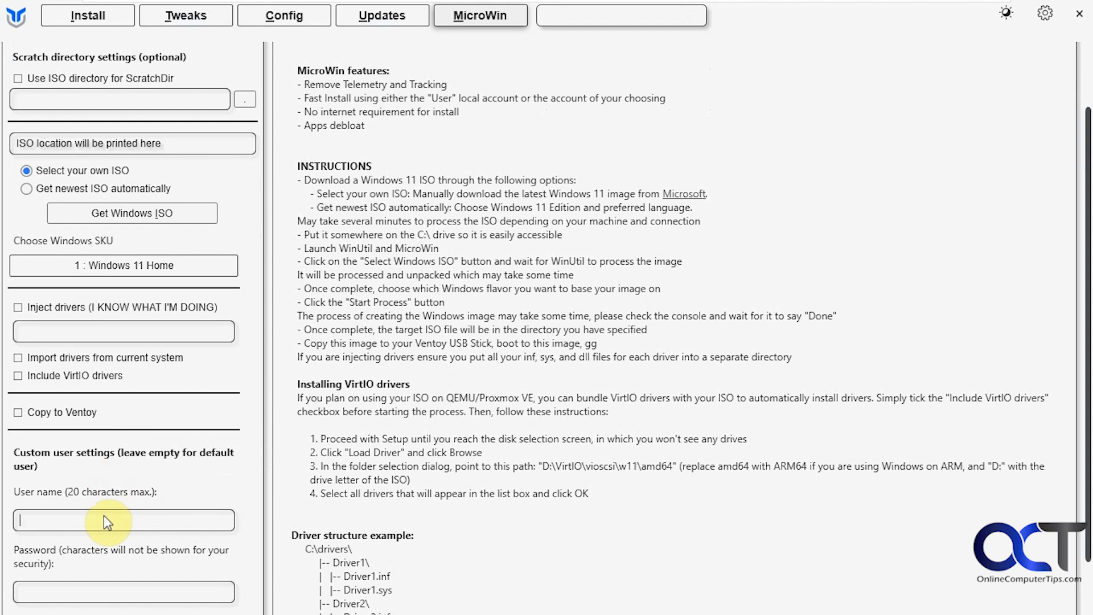
{"action": "left_click", "coordinate": [104, 518]}
{"action": "type", "text": "Bob"}
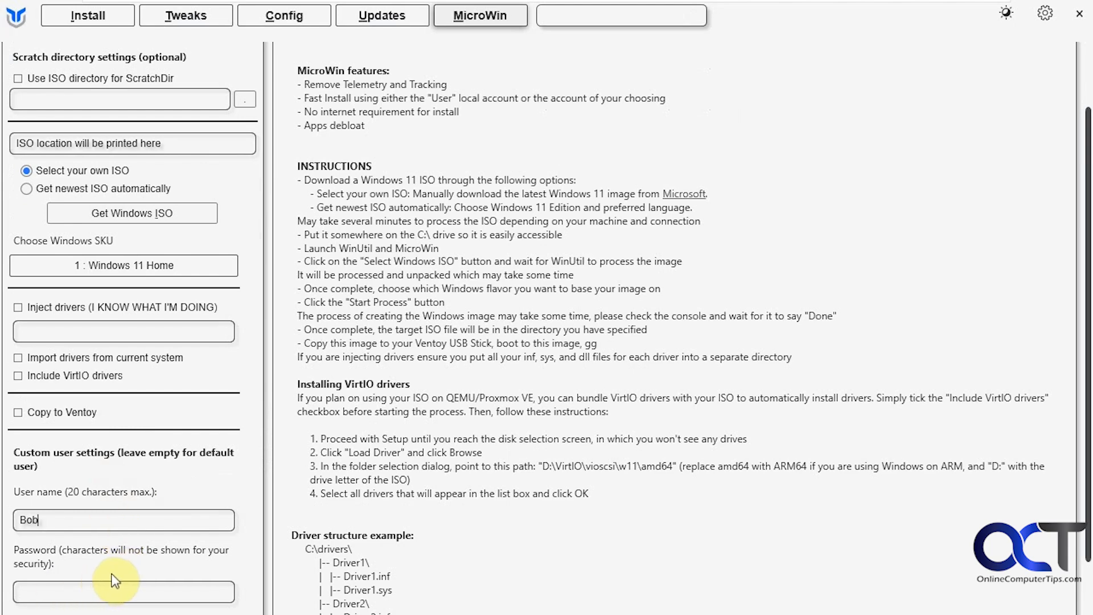
- Start the MicroWin build, saving the output ISO as Win11-New
{"action": "scroll", "coordinate": [168, 569], "scroll_direction": "down", "scroll_amount": 3}
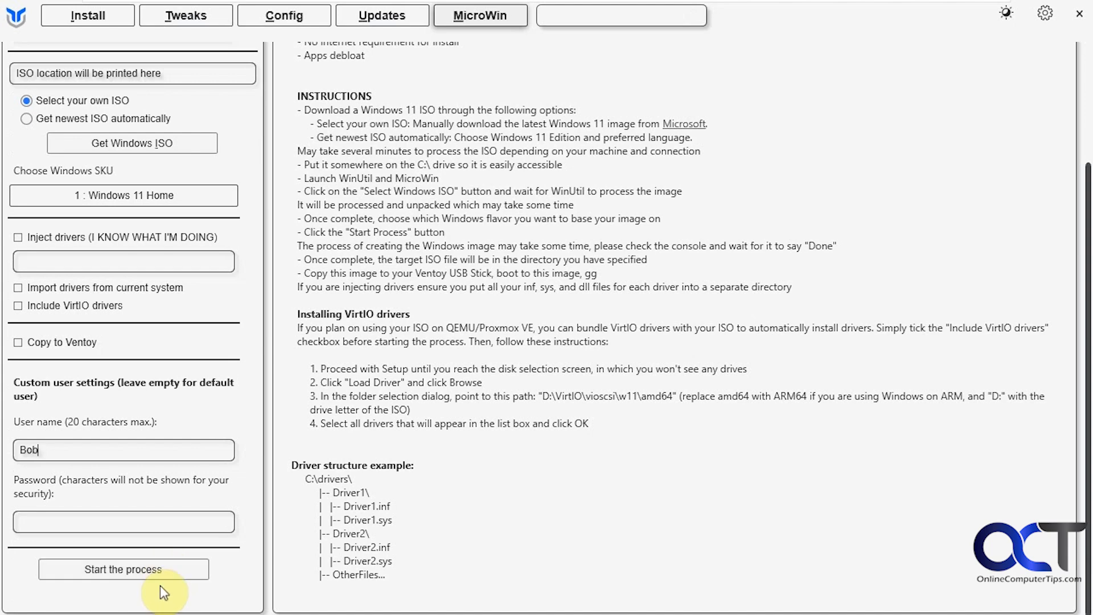
{"action": "left_click", "coordinate": [134, 575]}
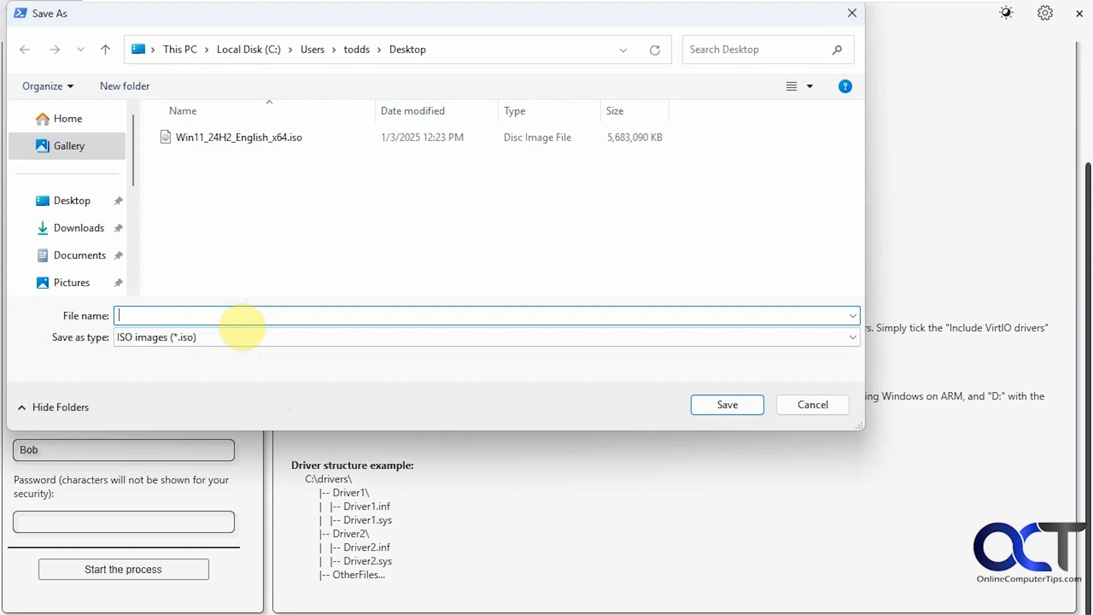
{"action": "type", "text": "Win"}
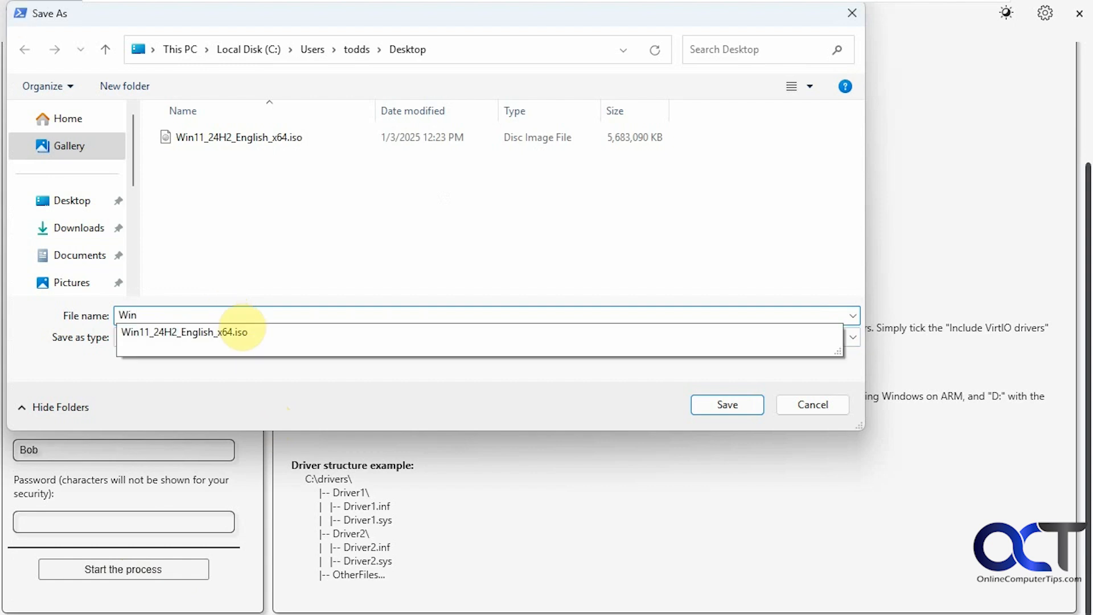
{"action": "type", "text": "11-New"}
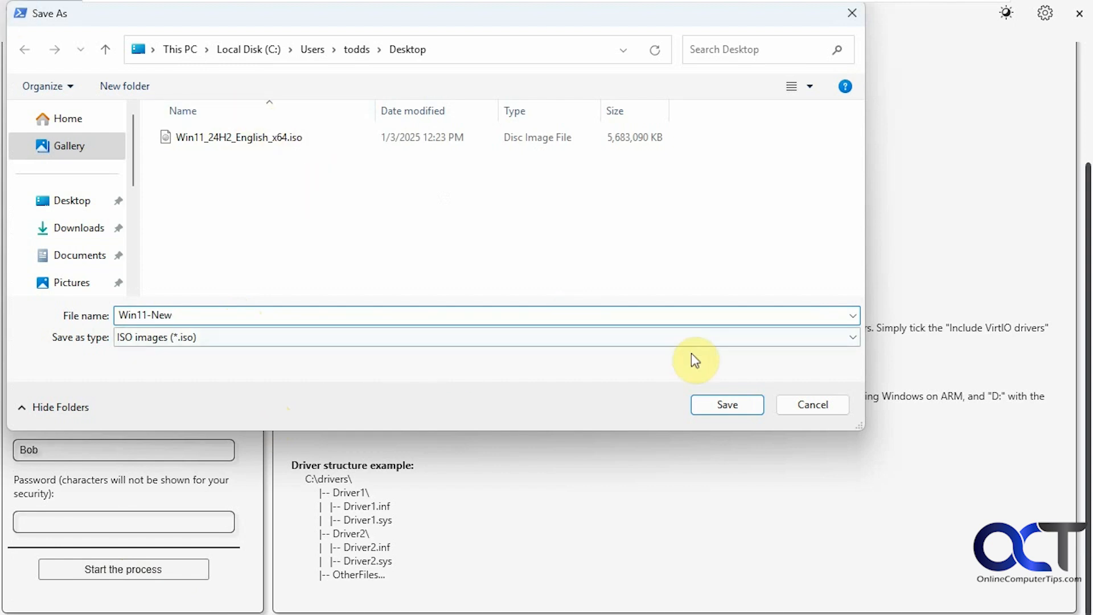
{"action": "left_click", "coordinate": [705, 404]}
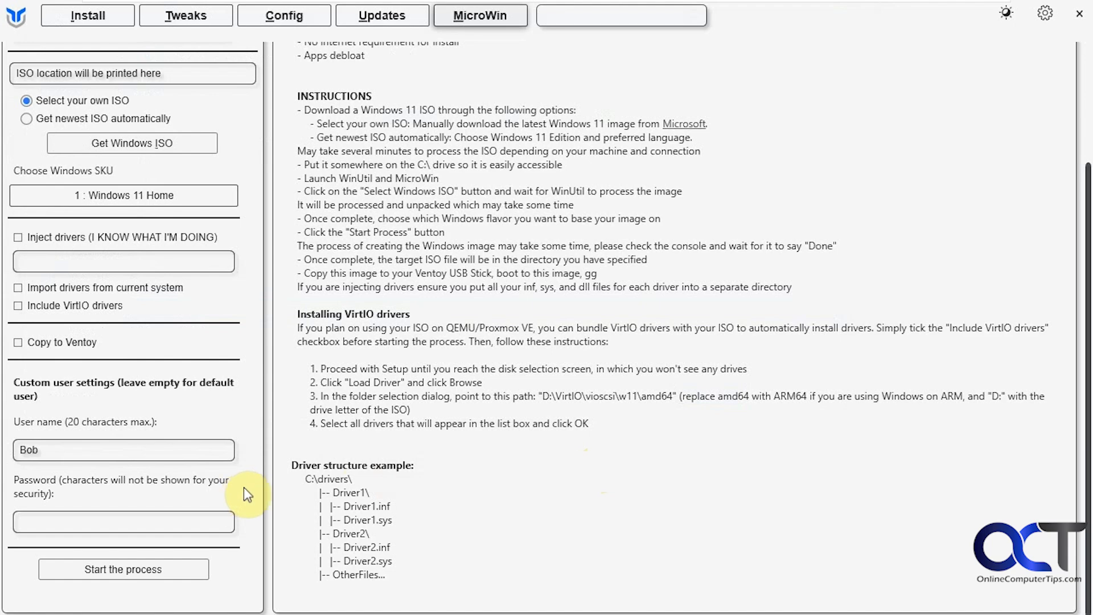
- Watch the PowerShell console until Win11-New.iso is built, then dismiss the completion notice
{"action": "key", "text": "alt+Tab"}
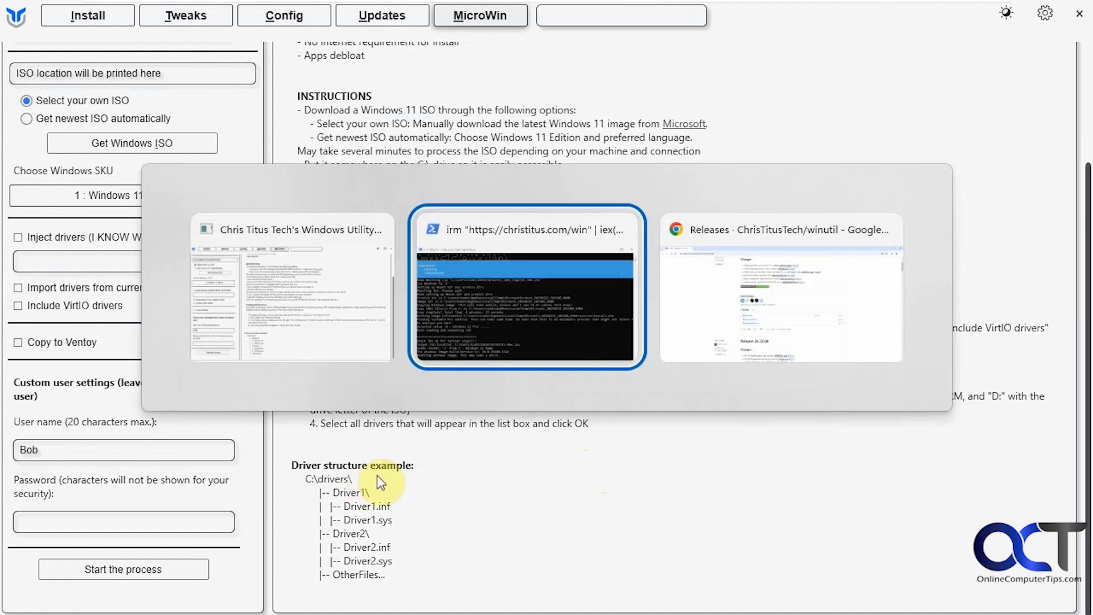
{"action": "left_click", "coordinate": [545, 332]}
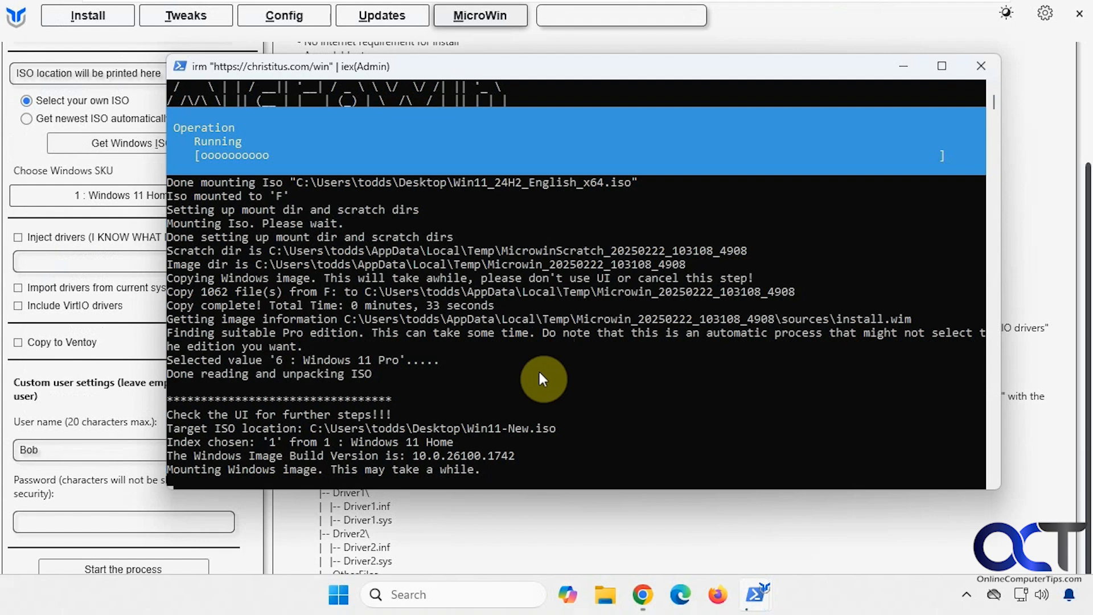
{"action": "scroll", "coordinate": [538, 369], "scroll_direction": "down", "scroll_amount": 1}
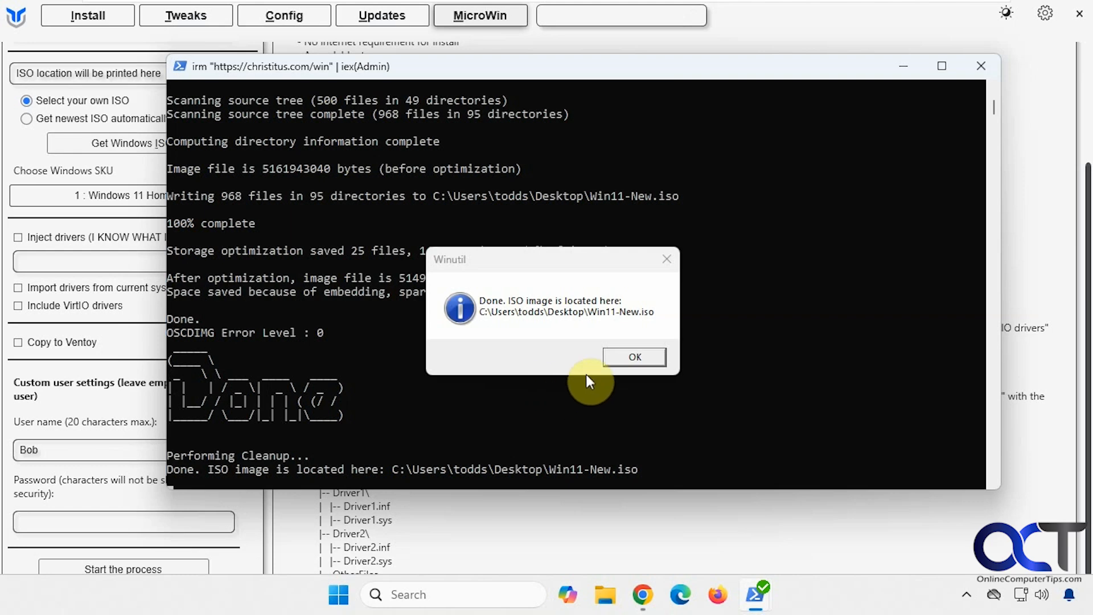
{"action": "left_click", "coordinate": [622, 359]}
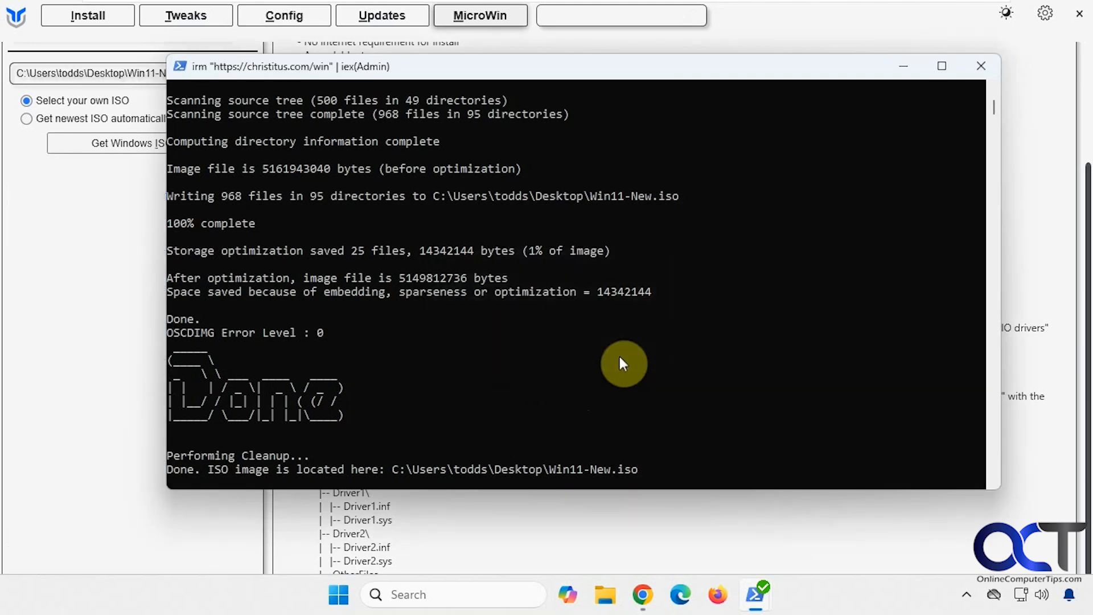
- Shrink WinUtil to reveal the desktop and launch rufus-4.6.exe with administrator approval
{"action": "left_click", "coordinate": [863, 504]}
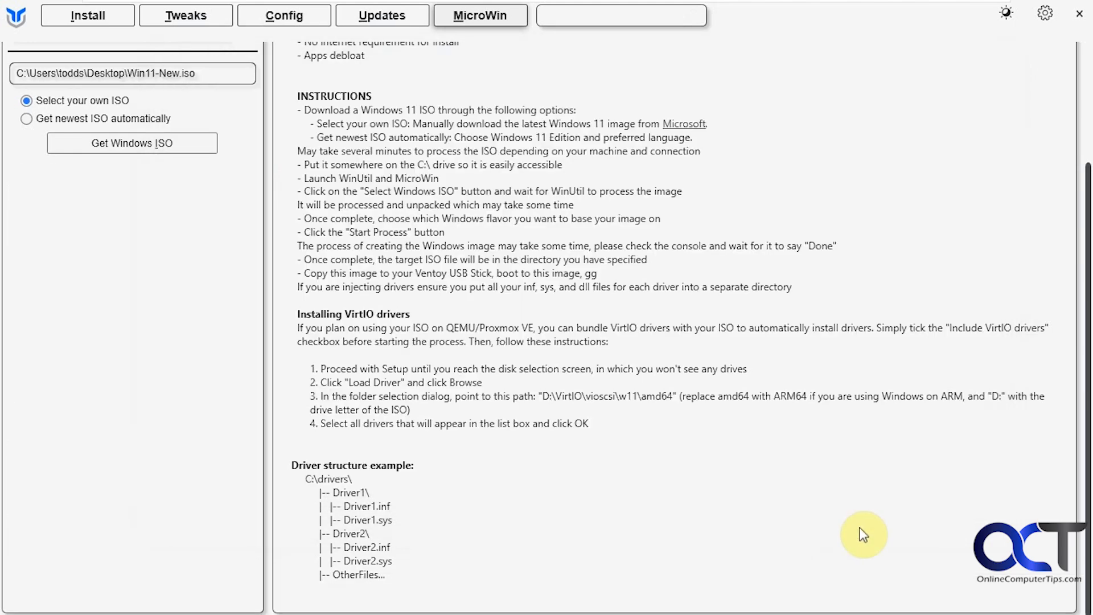
{"action": "double_click", "coordinate": [943, 12]}
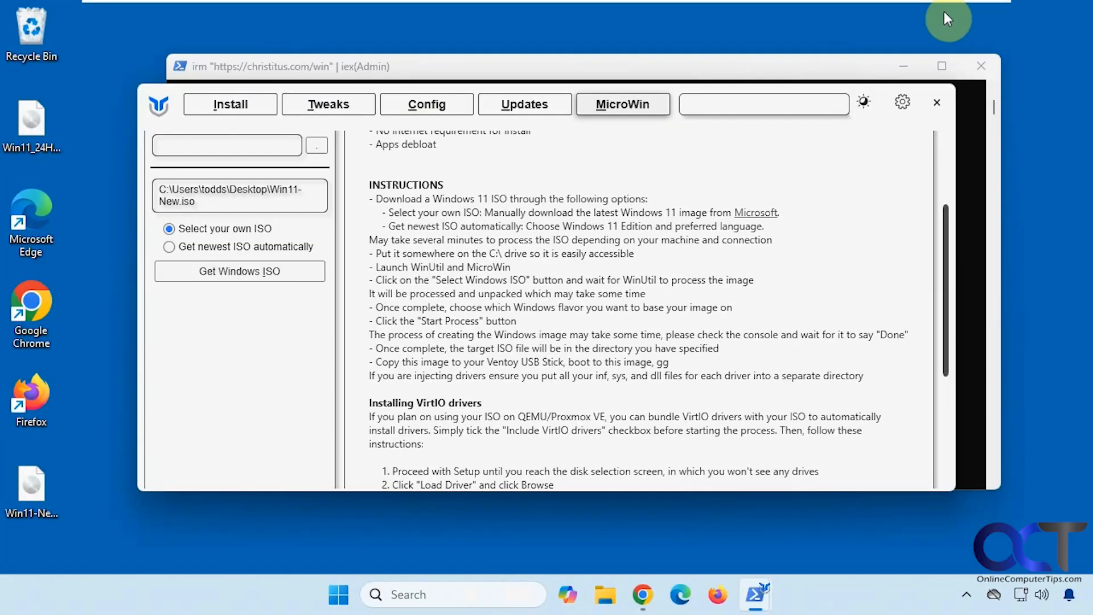
{"action": "left_click", "coordinate": [28, 500]}
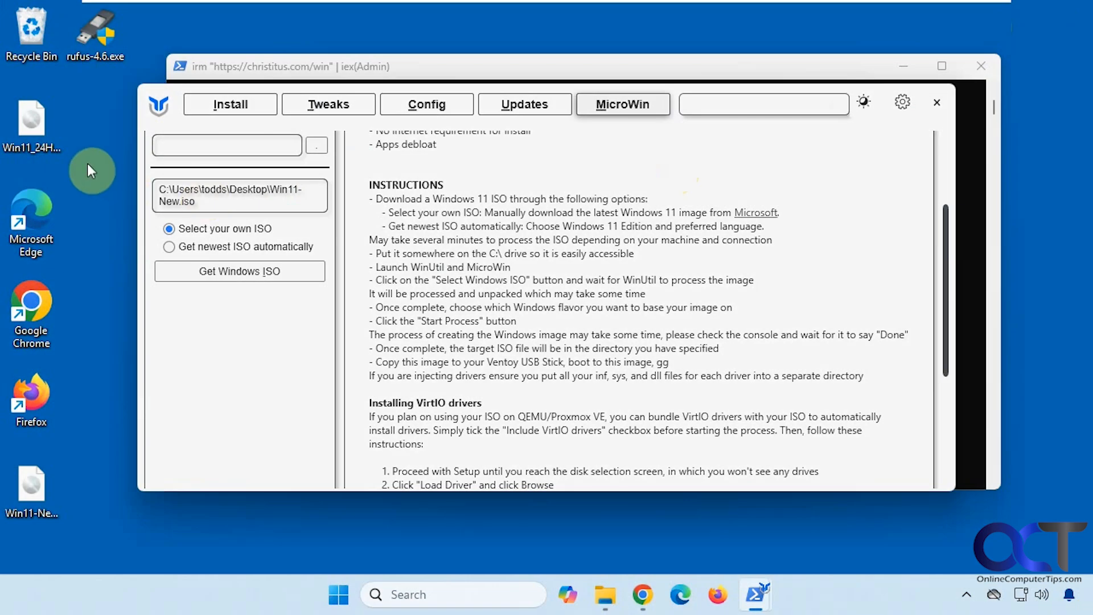
{"action": "double_click", "coordinate": [92, 51]}
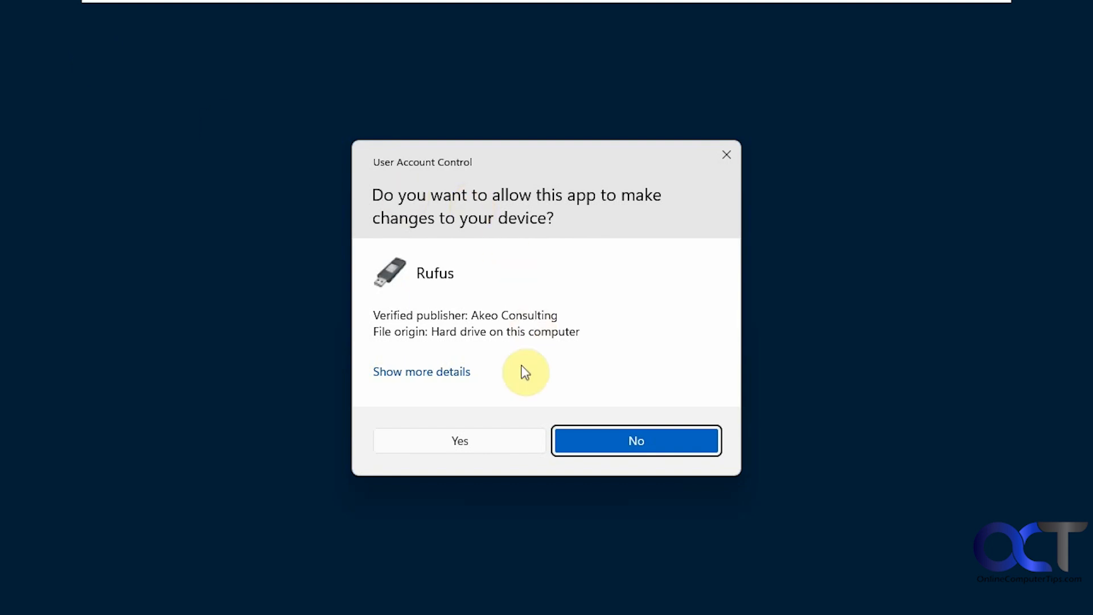
{"action": "left_click", "coordinate": [451, 439]}
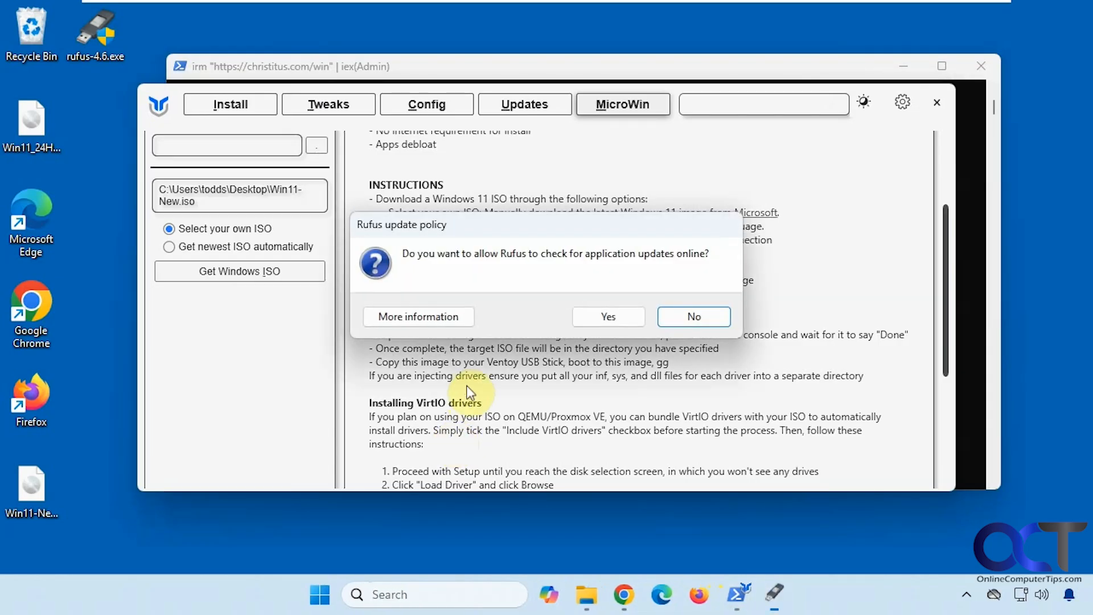
- Decline Rufus online update checks and confirm no target USB device is listed
{"action": "left_click", "coordinate": [682, 318]}
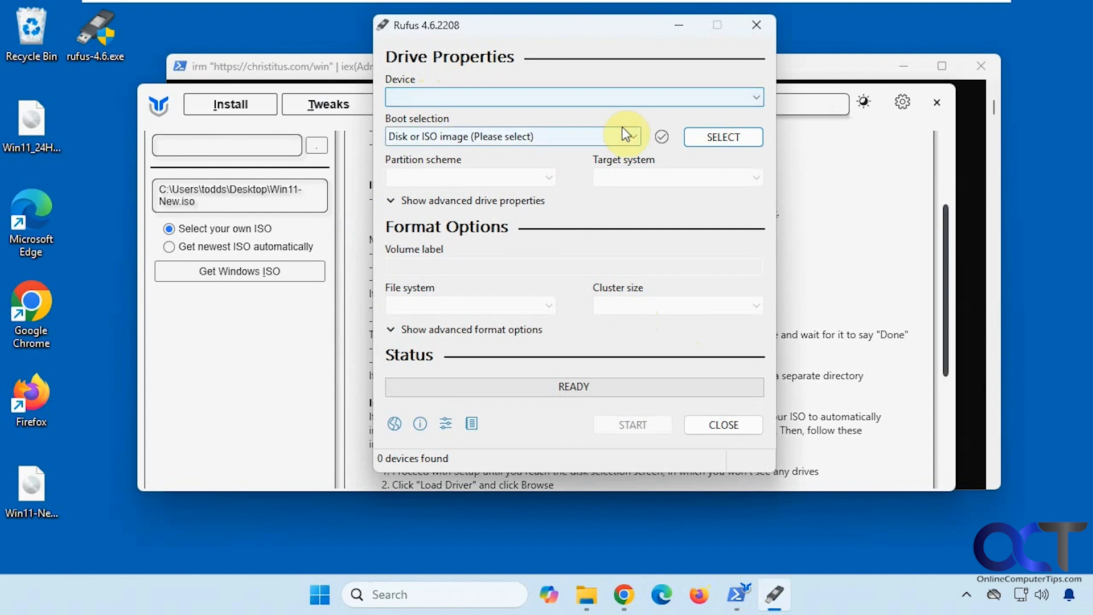
{"action": "left_click", "coordinate": [522, 92]}
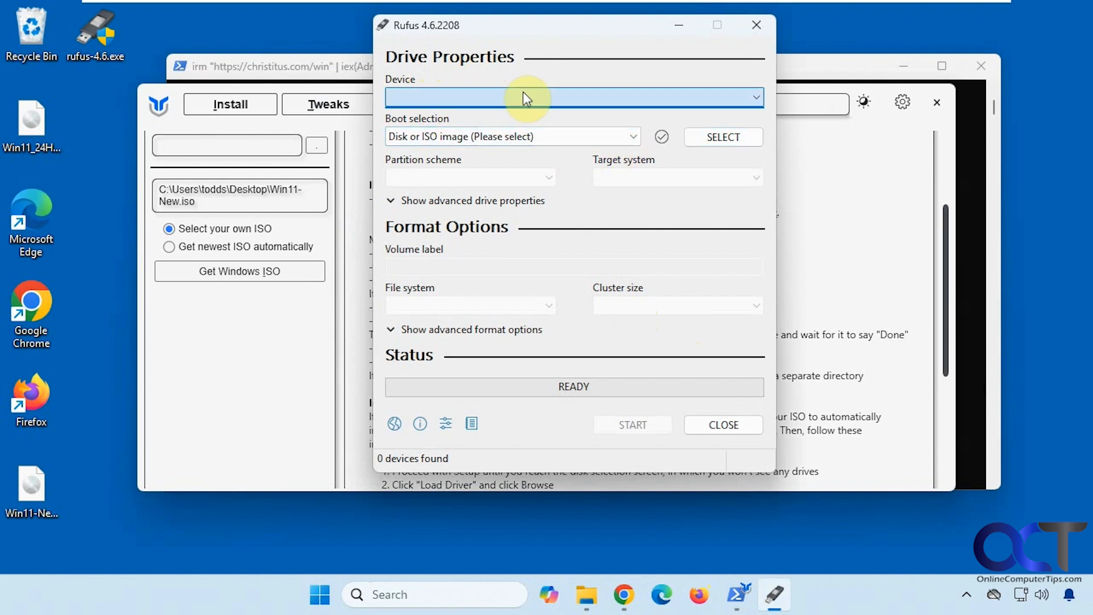
{"action": "left_click", "coordinate": [655, 161]}
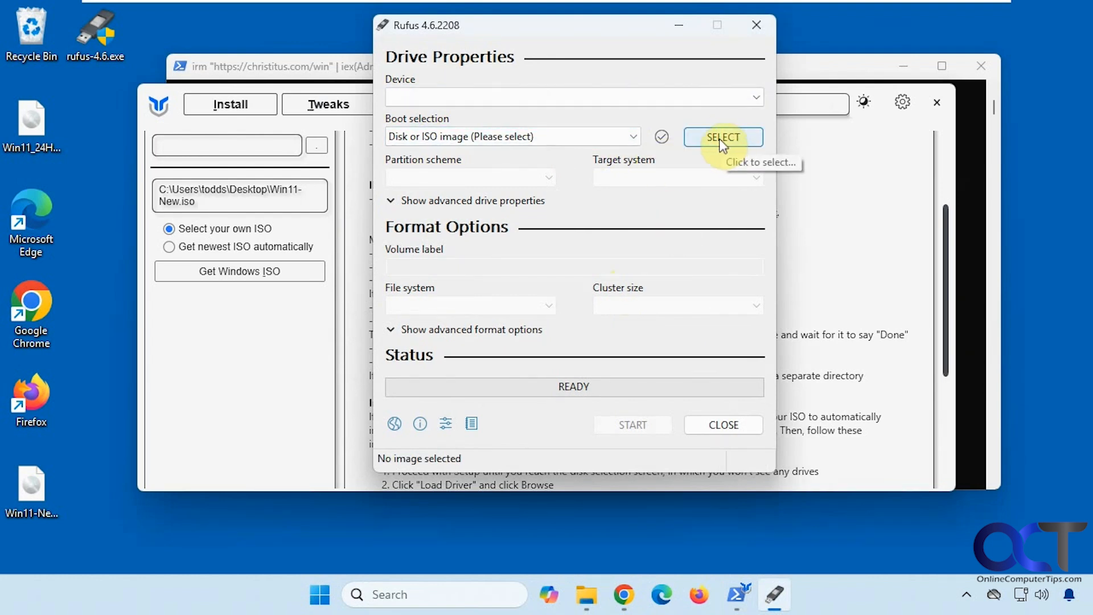
- Load Desktop\Win11-New.iso as the boot image, review advanced format options, and close Rufus
{"action": "left_click", "coordinate": [719, 140]}
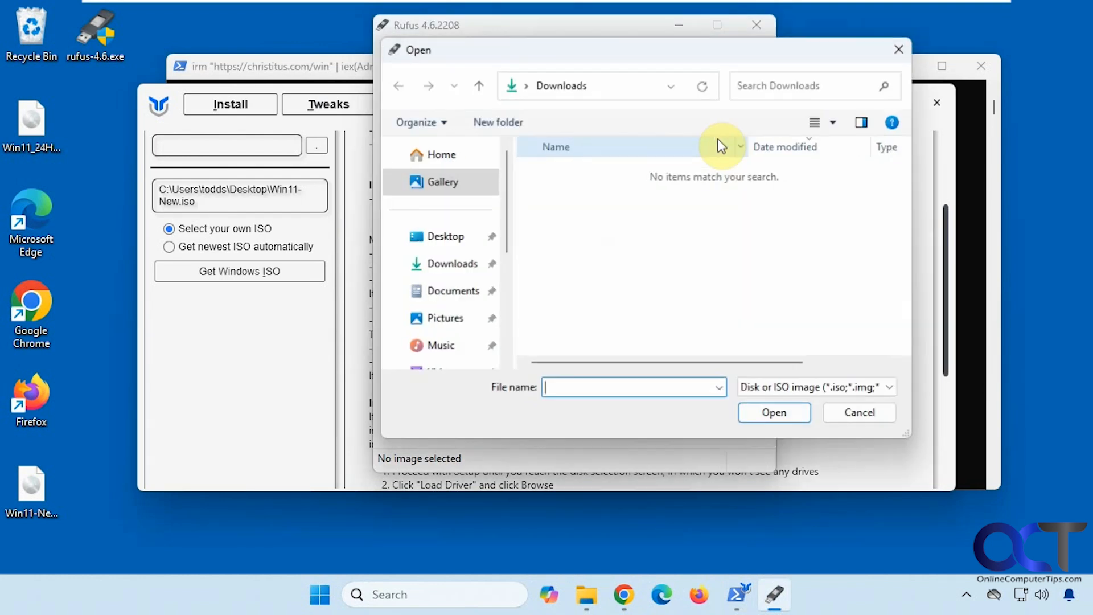
{"action": "left_click", "coordinate": [460, 237]}
{"action": "double_click", "coordinate": [560, 199]}
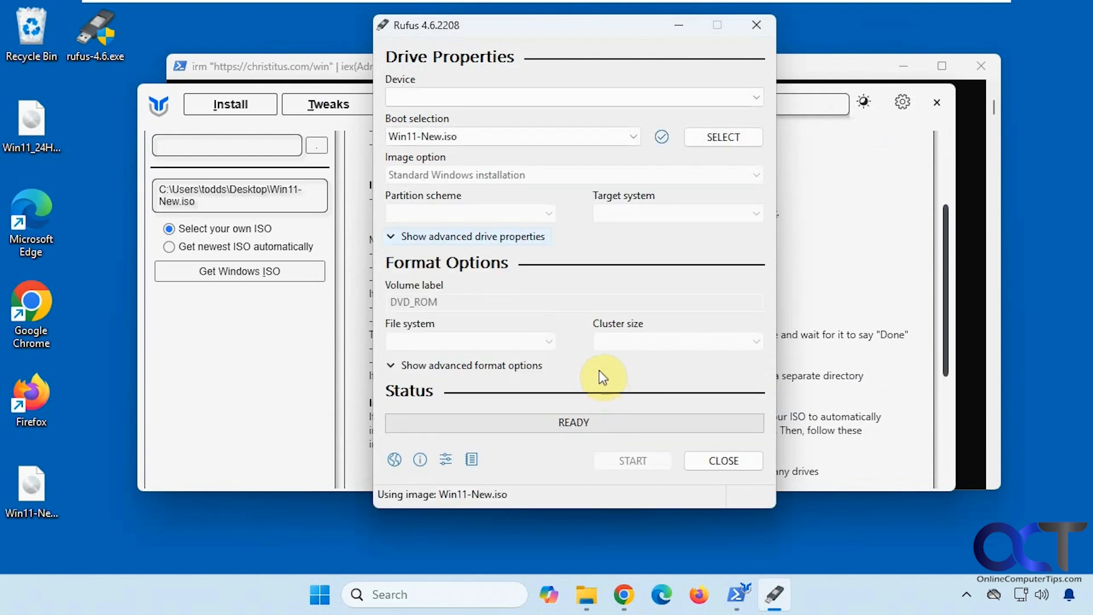
{"action": "left_click", "coordinate": [391, 366]}
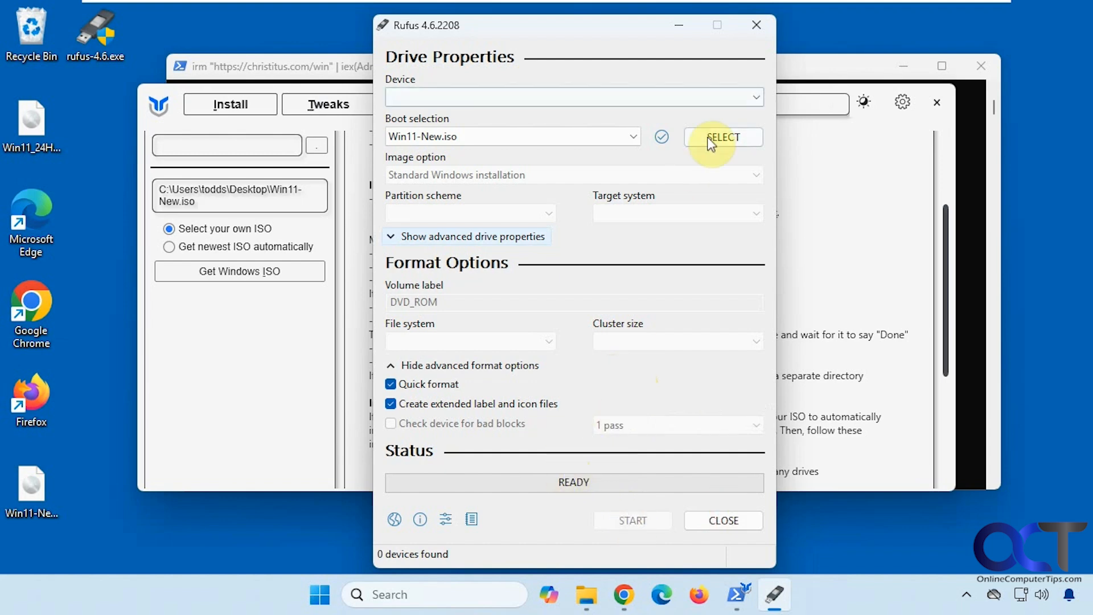
{"action": "left_click", "coordinate": [757, 26]}
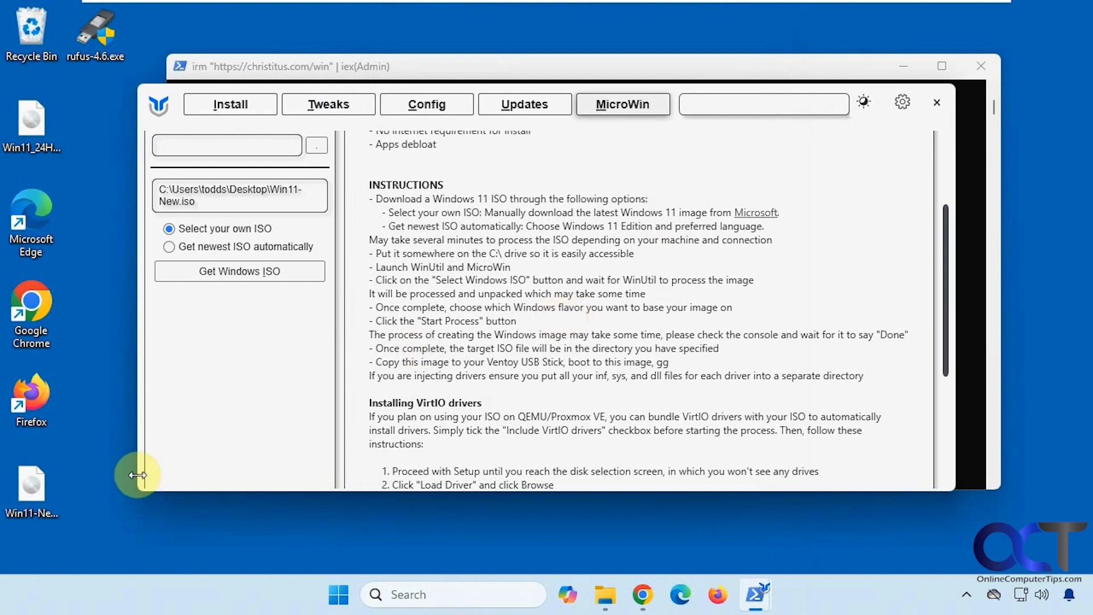
- Boot the VMware virtual machine from Win11-New.iso and capture input in its console
{"action": "left_click", "coordinate": [29, 492]}
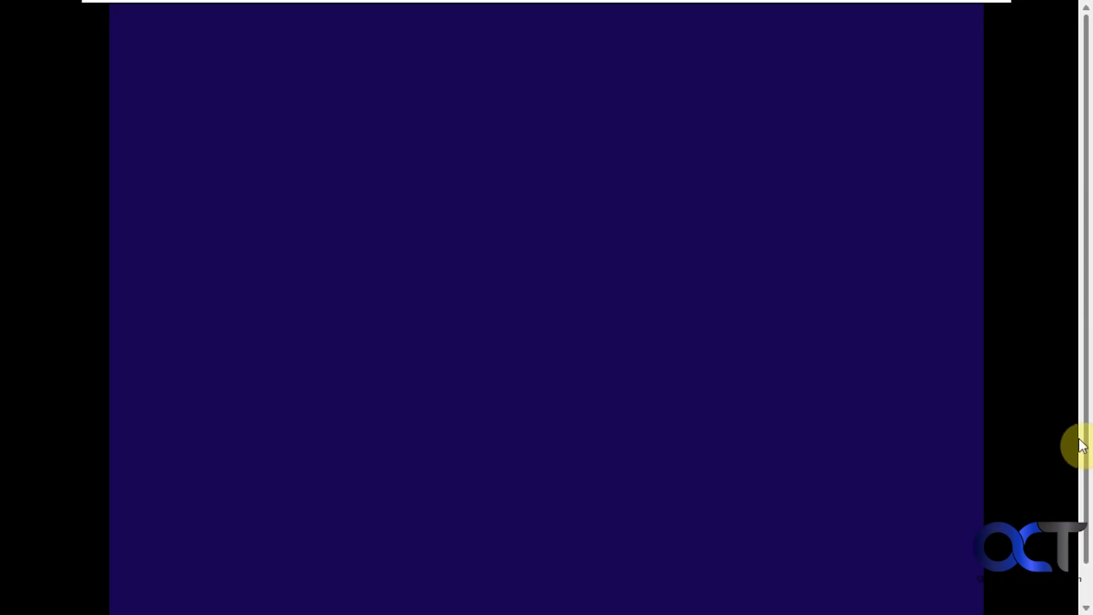
{"action": "left_click", "coordinate": [757, 422]}
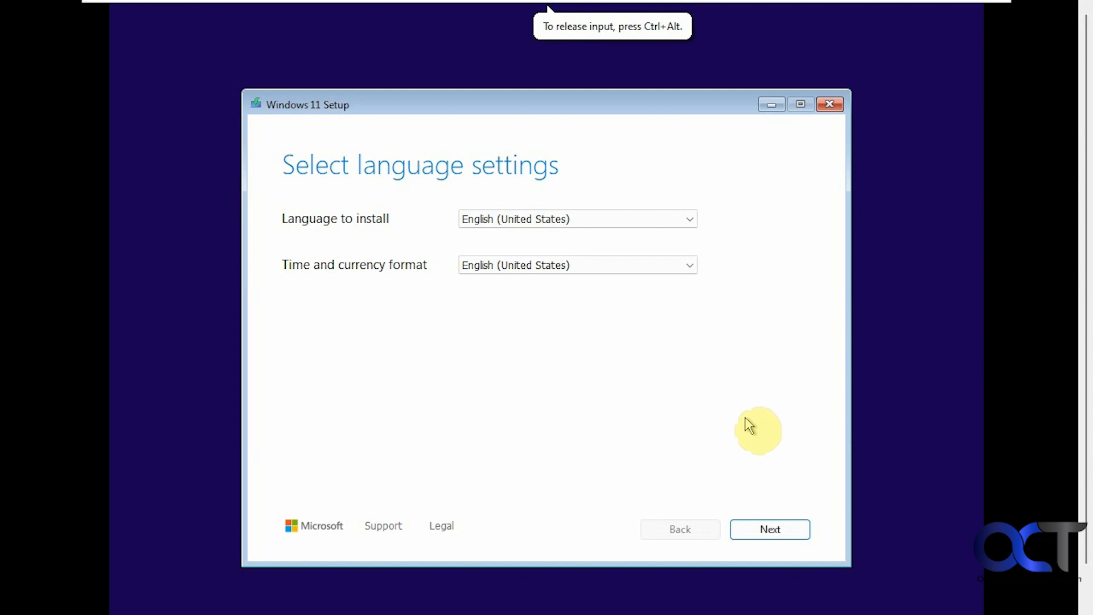
- Keep English and US keyboard, agree to a clean install, skip the product key, and accept the license
{"action": "left_click", "coordinate": [766, 531]}
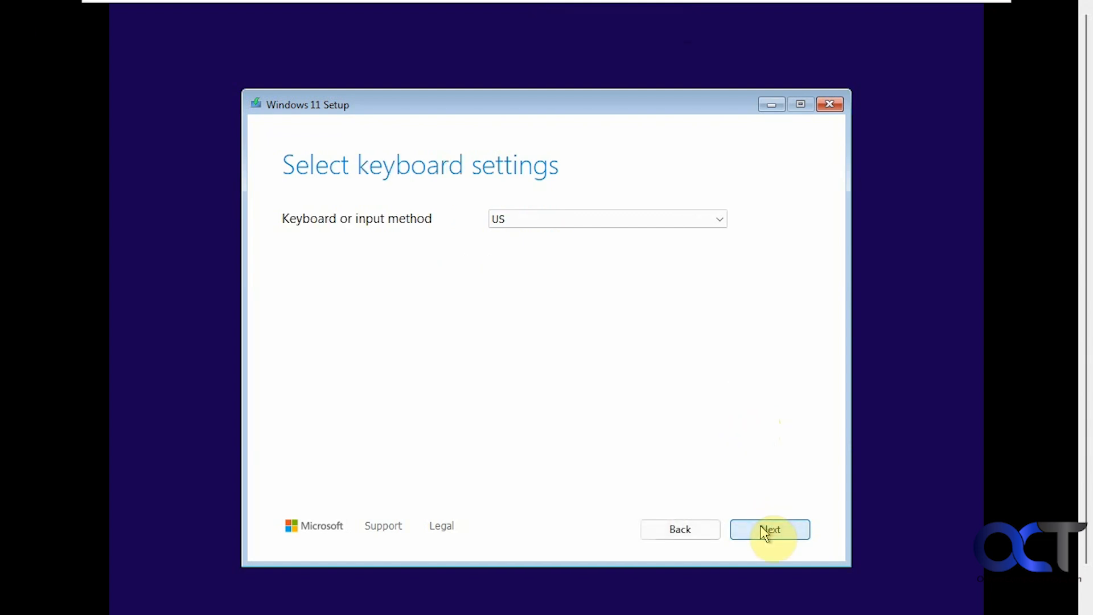
{"action": "left_click", "coordinate": [765, 530]}
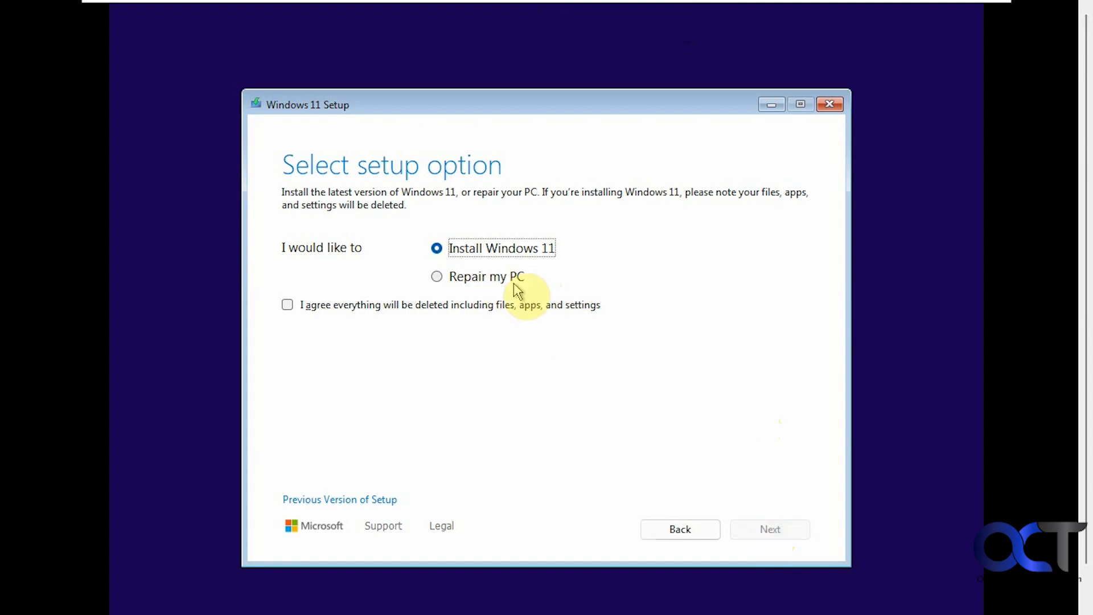
{"action": "left_click", "coordinate": [476, 308]}
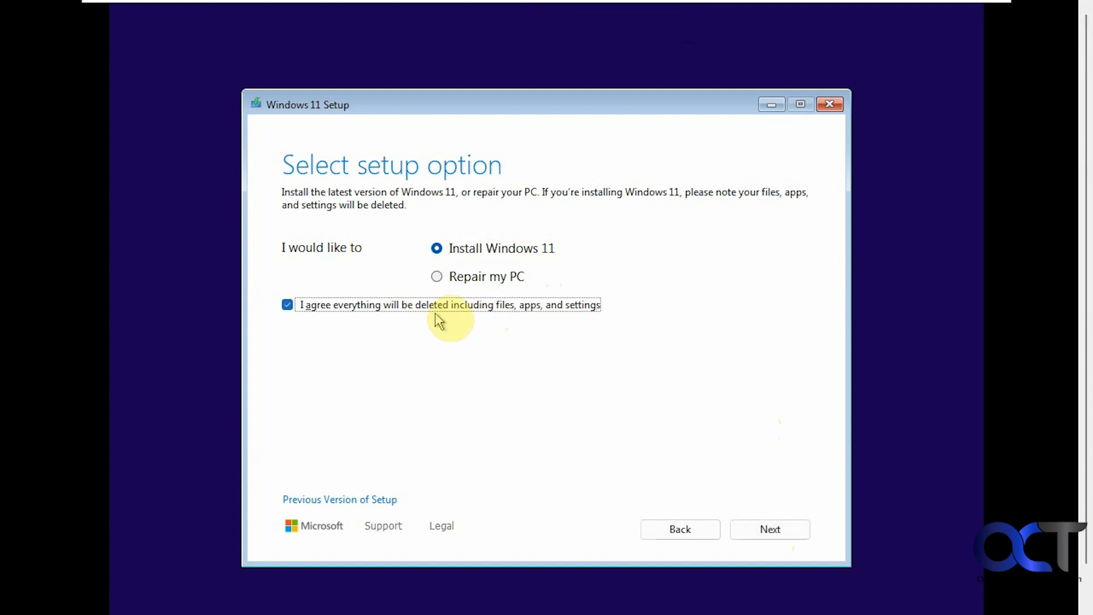
{"action": "left_click", "coordinate": [754, 530]}
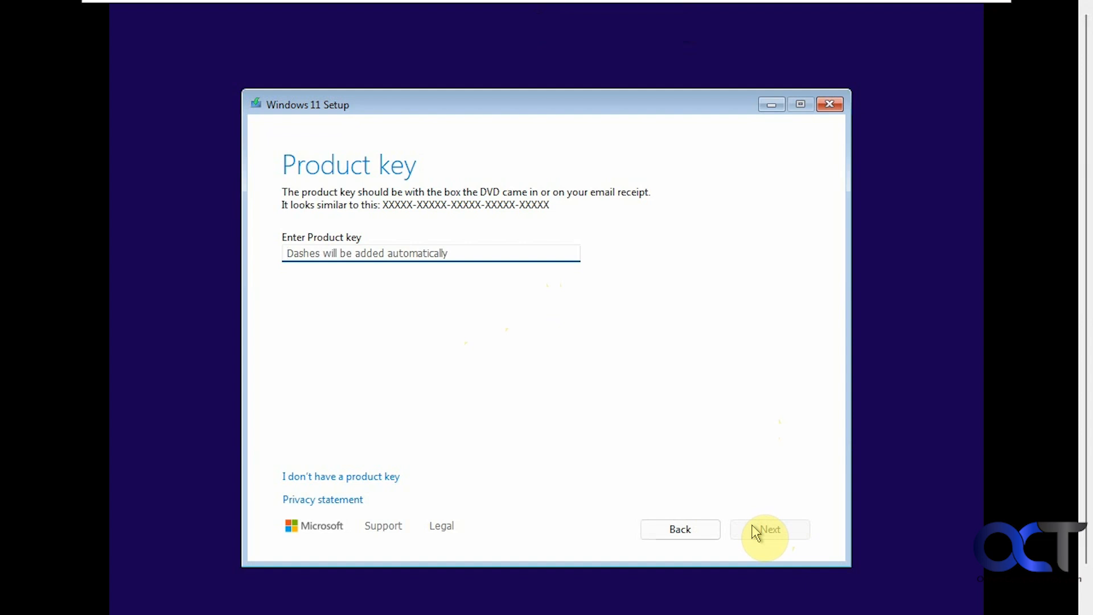
{"action": "left_click", "coordinate": [370, 481]}
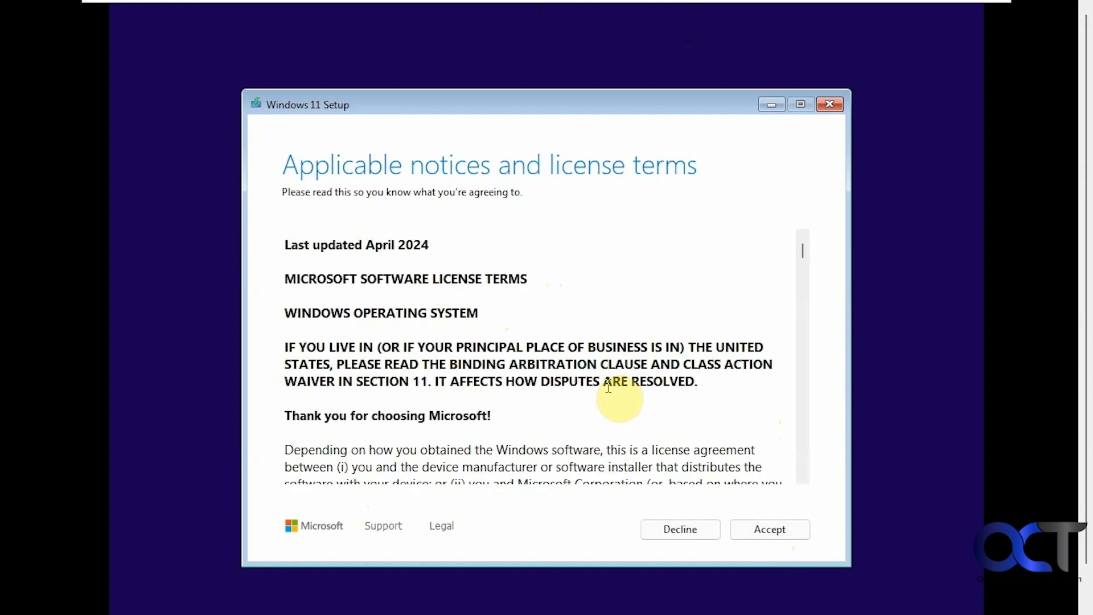
{"action": "left_click", "coordinate": [747, 528]}
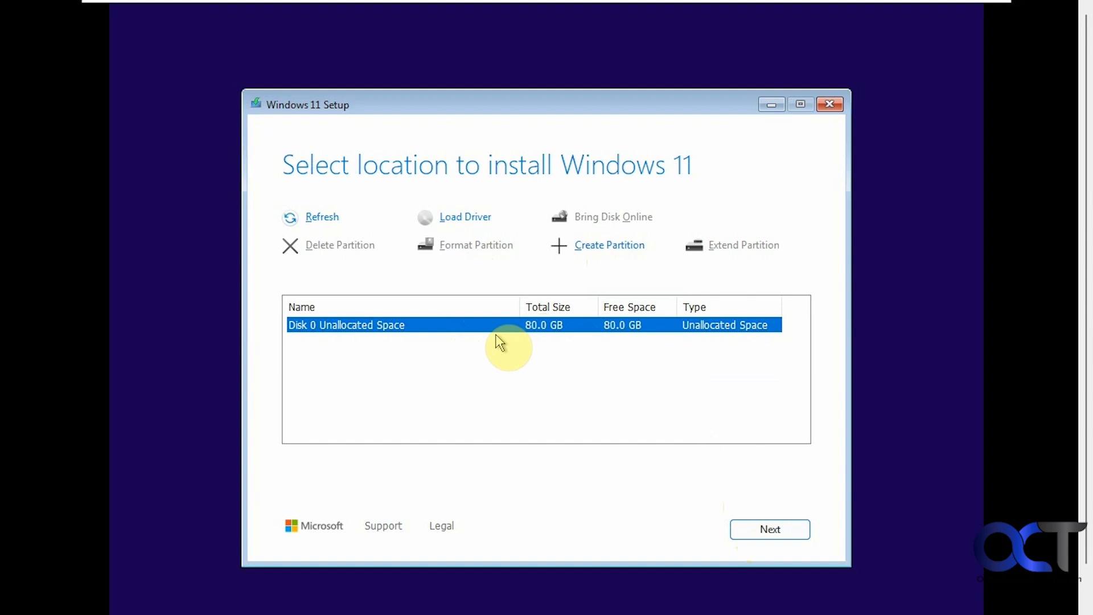
- Install Windows 11 Home onto the unallocated 80 GB Disk 0
{"action": "left_click", "coordinate": [754, 529]}
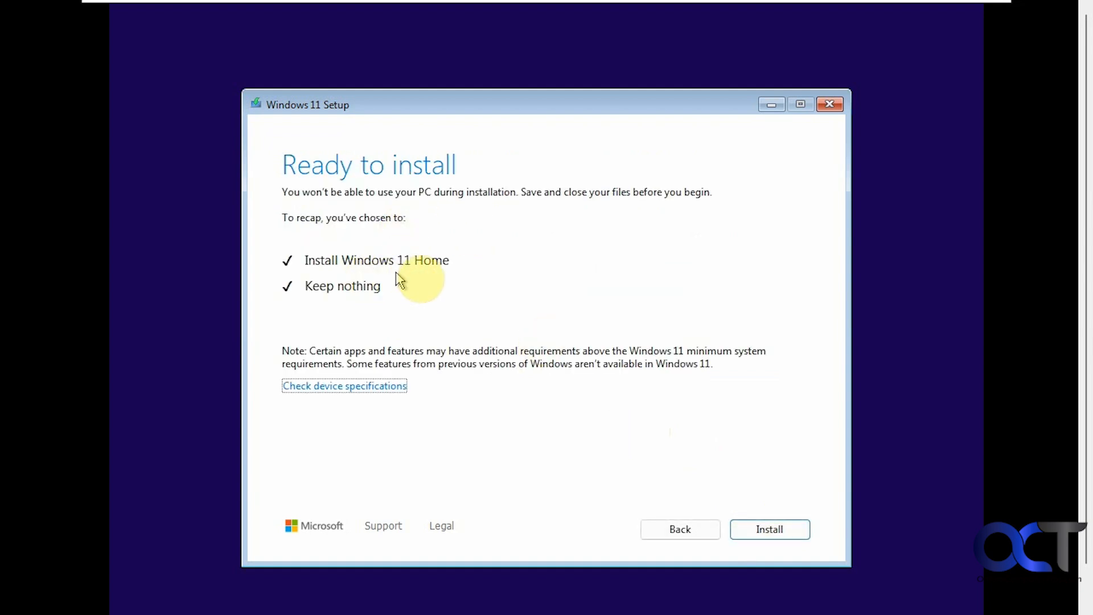
{"action": "left_click", "coordinate": [748, 524]}
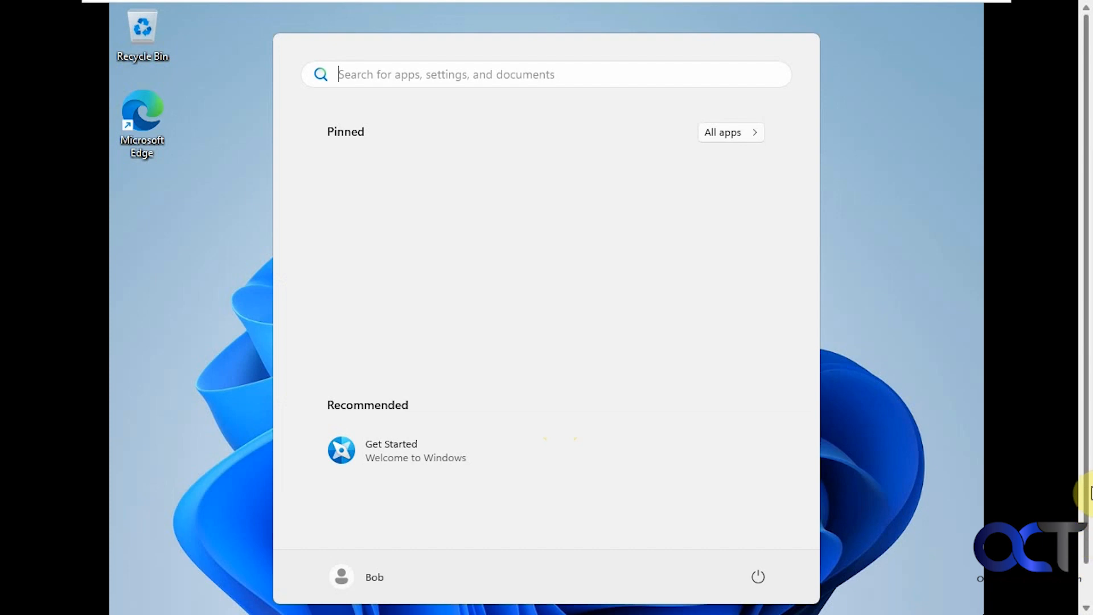
- Scroll through the short All apps list (Calculator, Notepad, Paint, Xbox), then close the Start menu
{"action": "left_click_drag", "start_coordinate": [1086, 483], "coordinate": [1087, 483]}
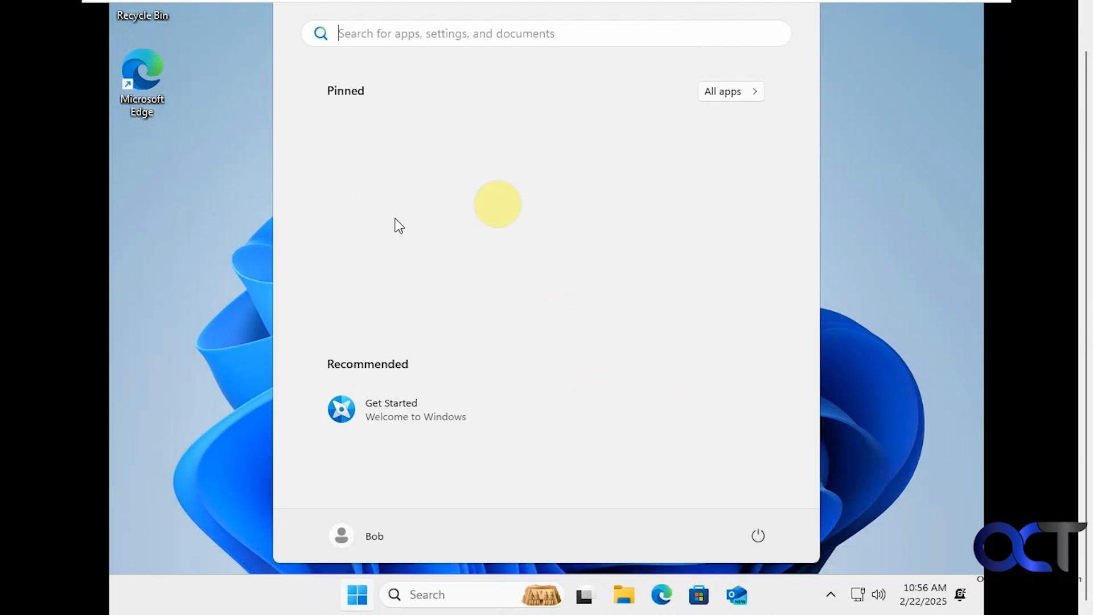
{"action": "left_click", "coordinate": [710, 94]}
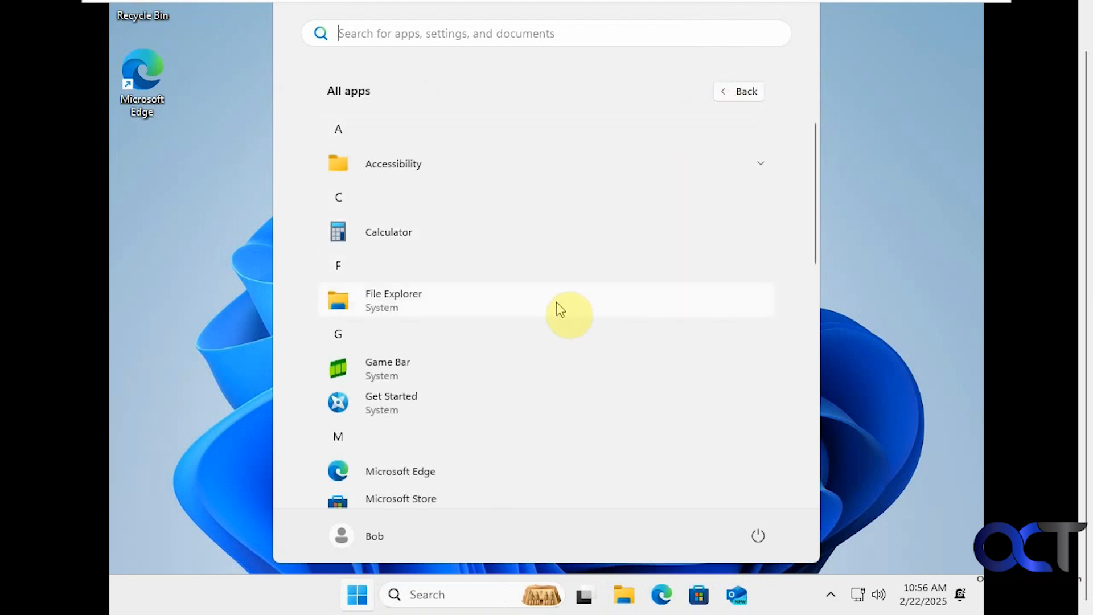
{"action": "scroll", "coordinate": [558, 303], "scroll_direction": "down", "scroll_amount": 1}
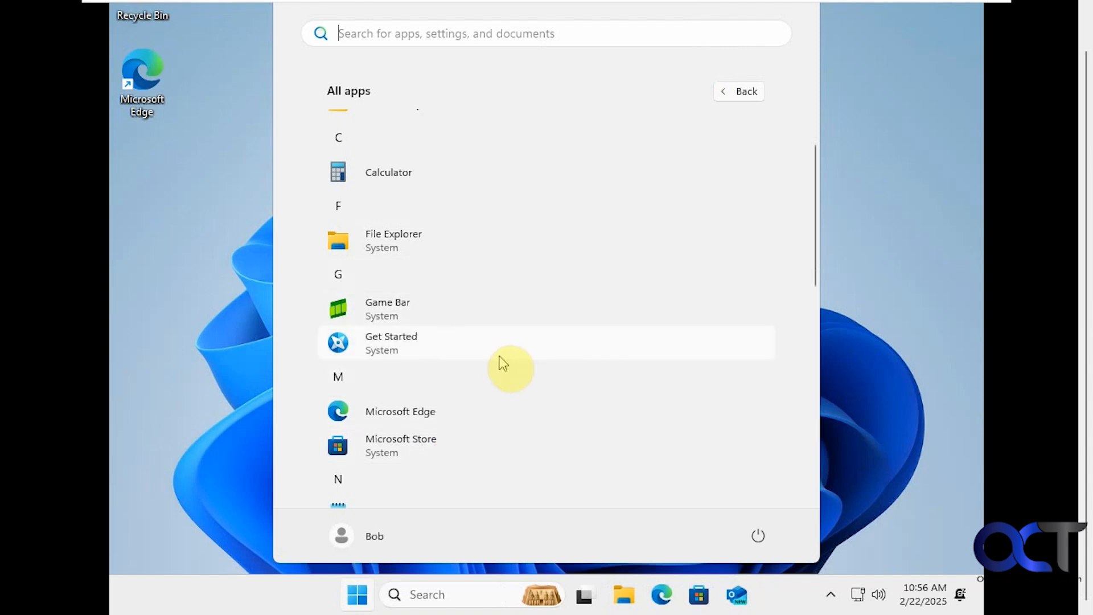
{"action": "scroll", "coordinate": [501, 356], "scroll_direction": "down", "scroll_amount": 1}
{"action": "scroll", "coordinate": [501, 362], "scroll_direction": "down", "scroll_amount": 2}
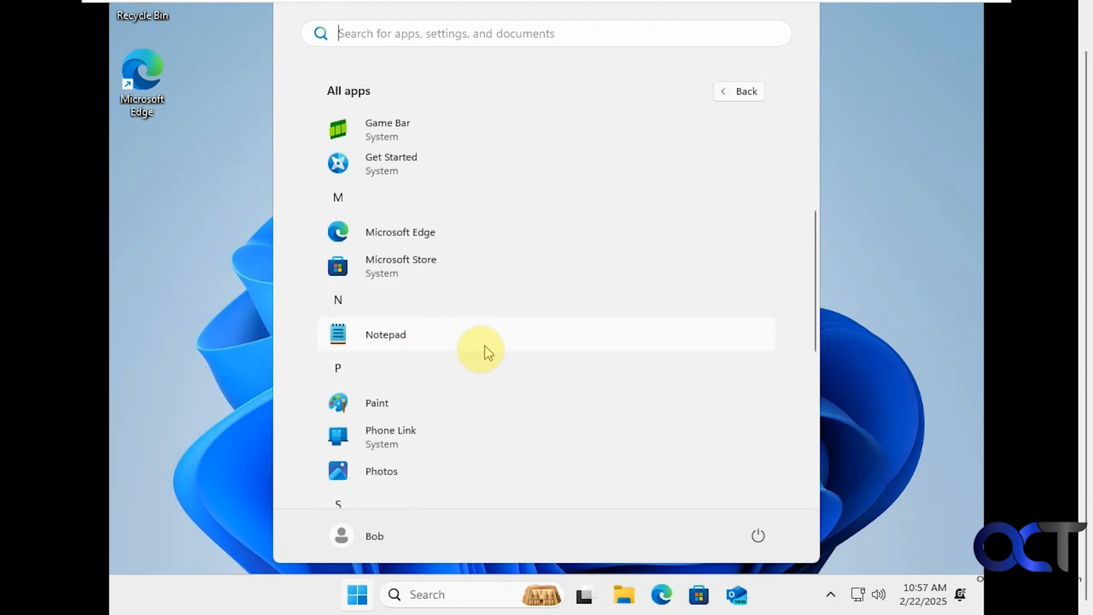
{"action": "scroll", "coordinate": [497, 373], "scroll_direction": "down", "scroll_amount": 3}
{"action": "scroll", "coordinate": [497, 374], "scroll_direction": "down", "scroll_amount": 3}
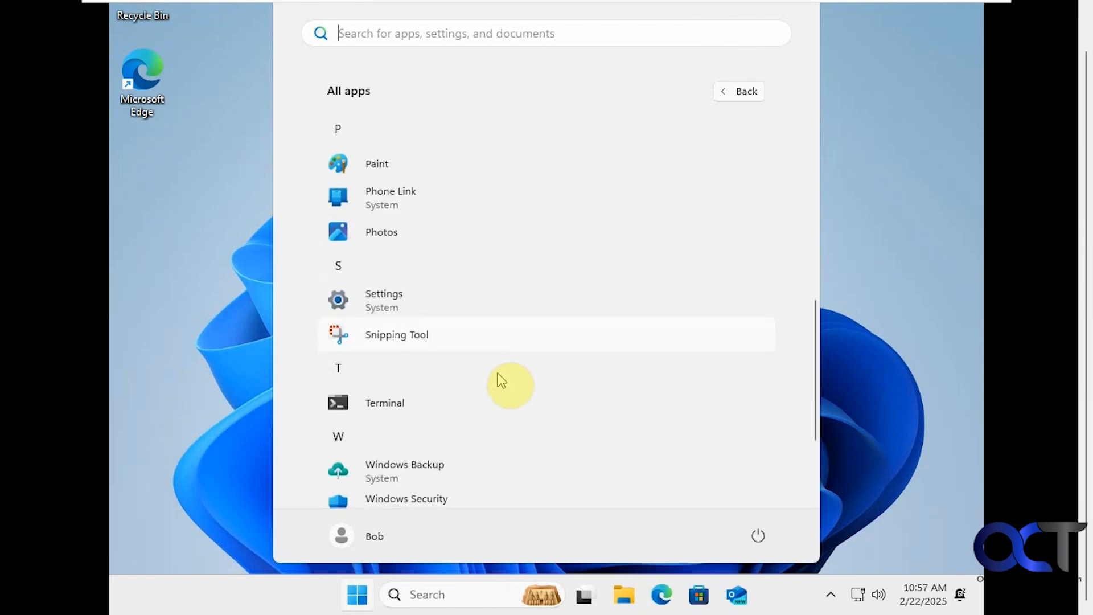
{"action": "scroll", "coordinate": [498, 374], "scroll_direction": "up", "scroll_amount": 10}
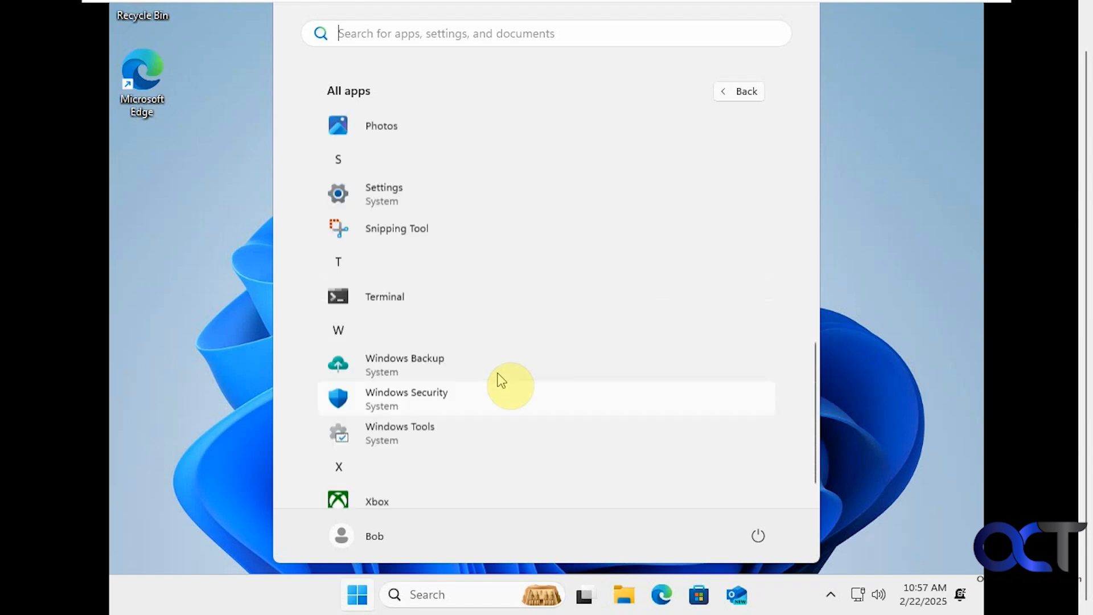
{"action": "left_click", "coordinate": [196, 343]}
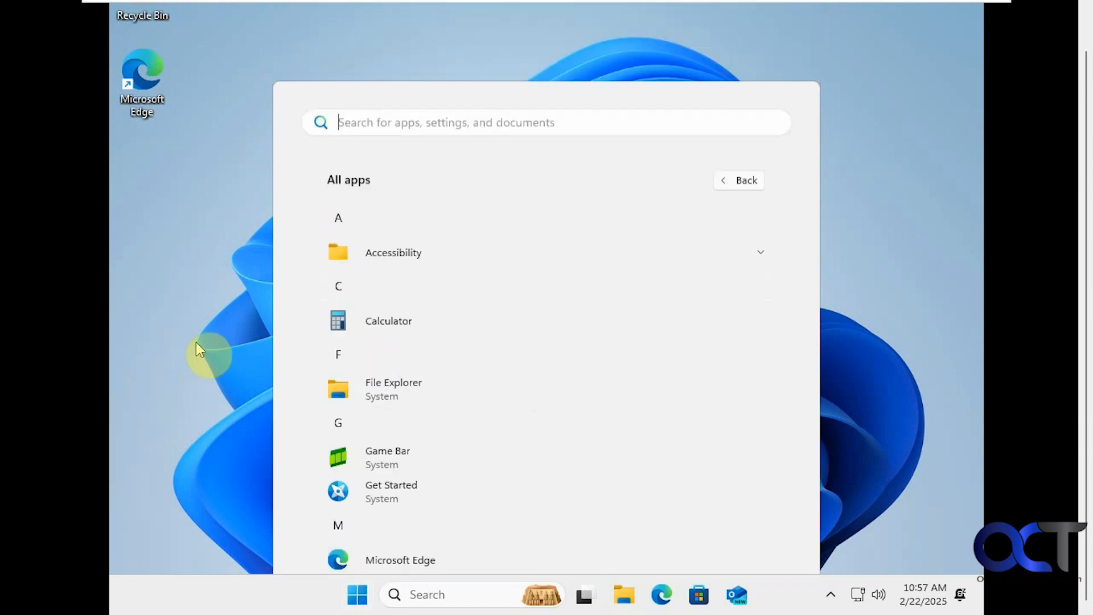
- Search for 'settings' from the taskbar and launch the Settings app
{"action": "left_click", "coordinate": [409, 596]}
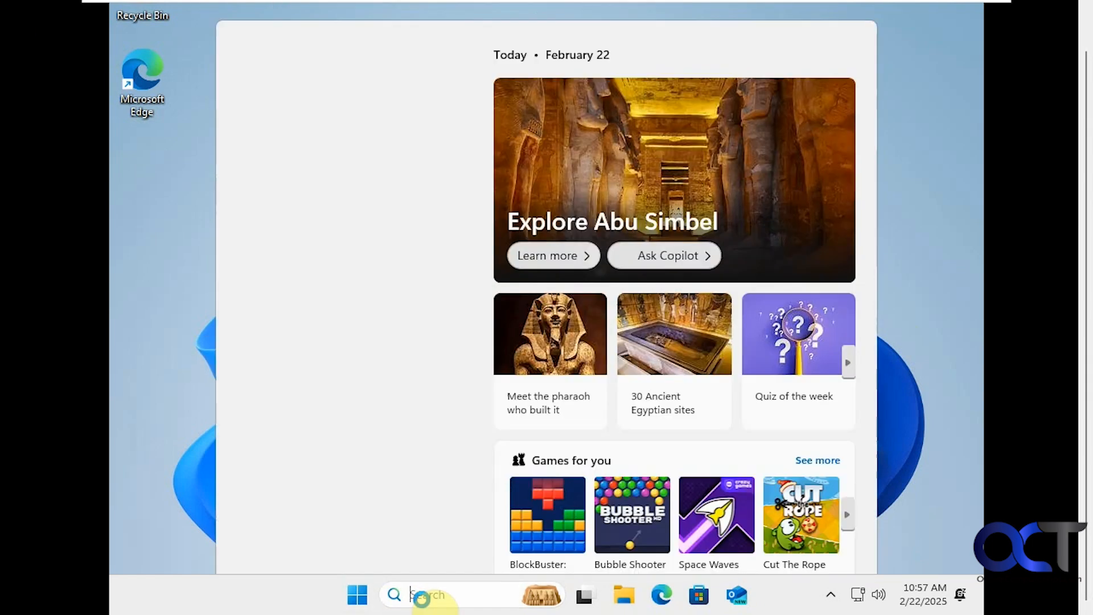
{"action": "type", "text": "settings"}
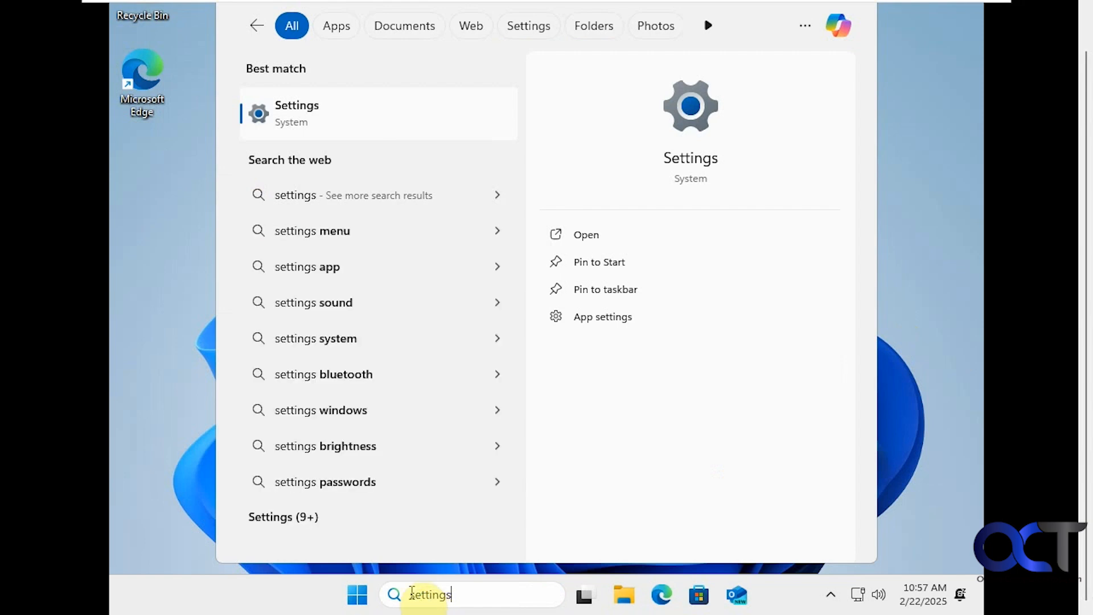
{"action": "left_click", "coordinate": [342, 120]}
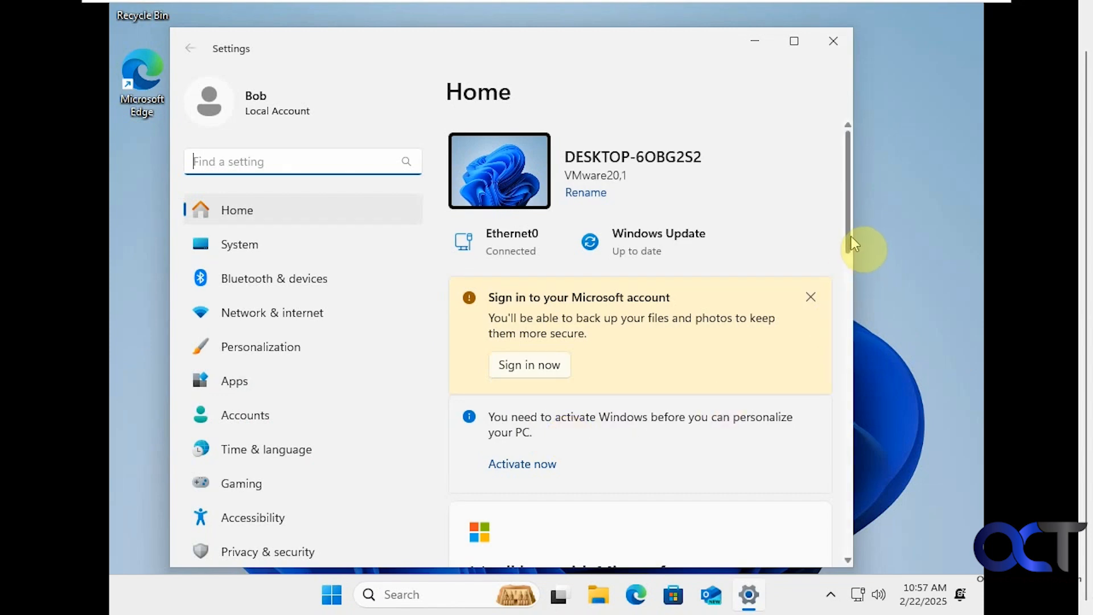
- Go to the Accounts section and scroll down to the Other users entry
{"action": "left_click_drag", "start_coordinate": [851, 235], "coordinate": [837, 524]}
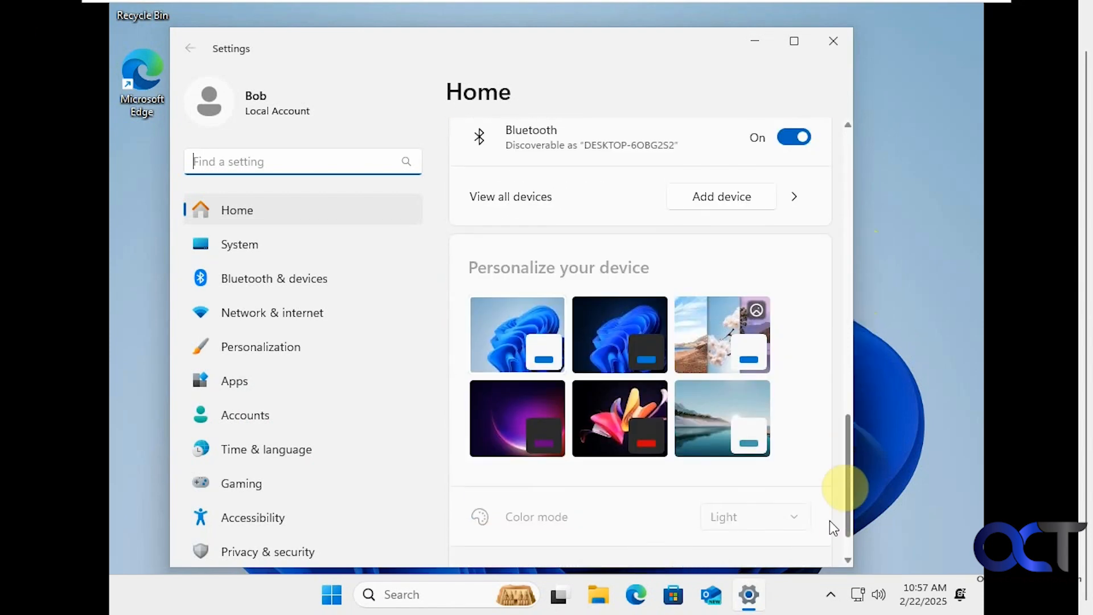
{"action": "left_click", "coordinate": [259, 415]}
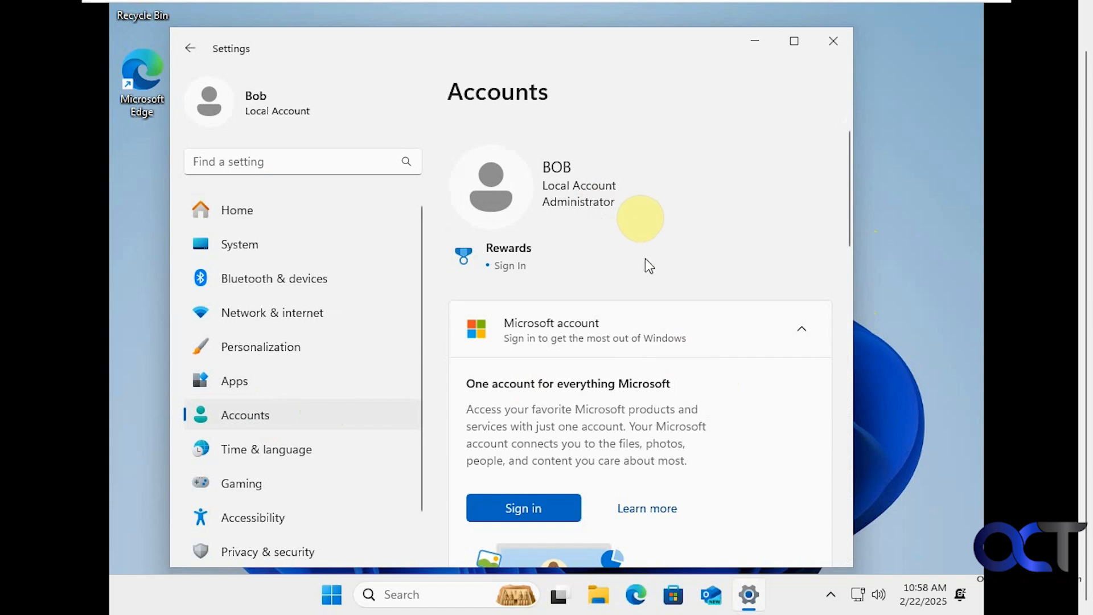
{"action": "scroll", "coordinate": [657, 295], "scroll_direction": "down", "scroll_amount": 2}
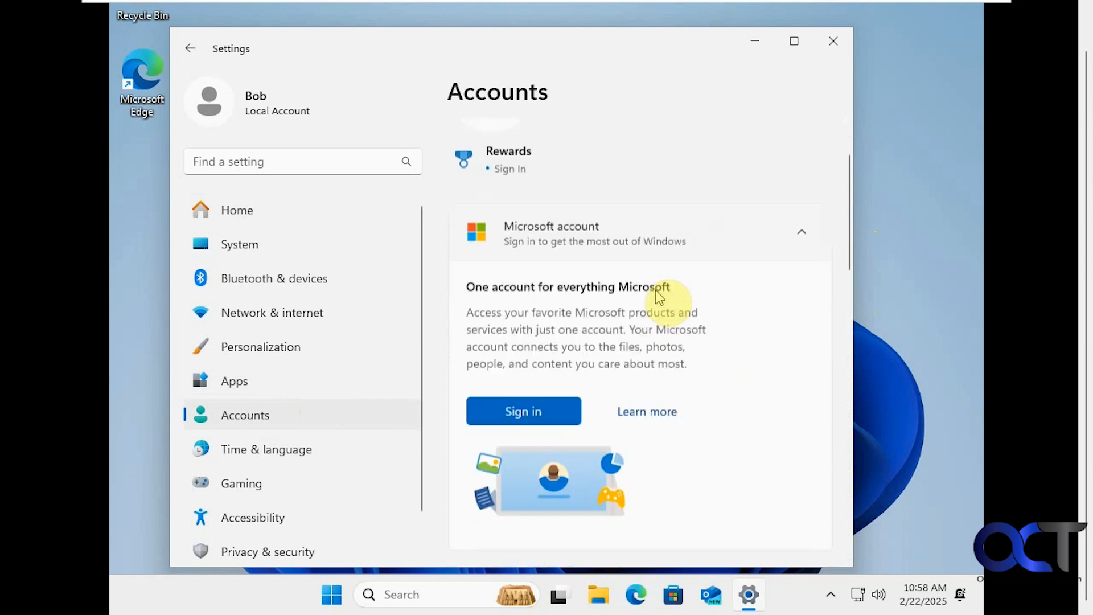
{"action": "scroll", "coordinate": [659, 295], "scroll_direction": "down", "scroll_amount": 10}
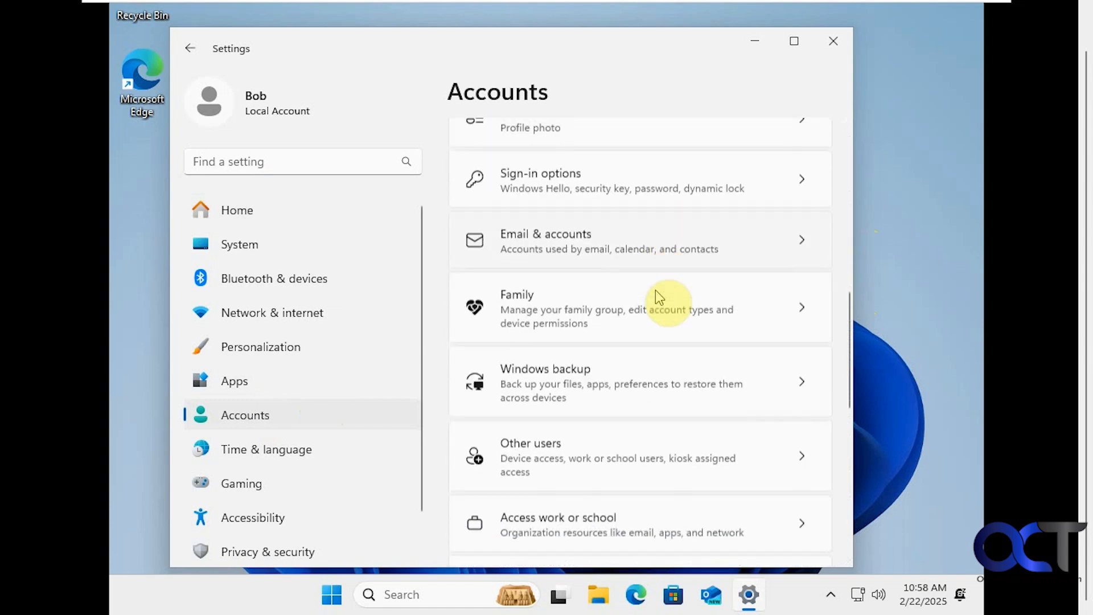
{"action": "scroll", "coordinate": [658, 295], "scroll_direction": "down", "scroll_amount": 1}
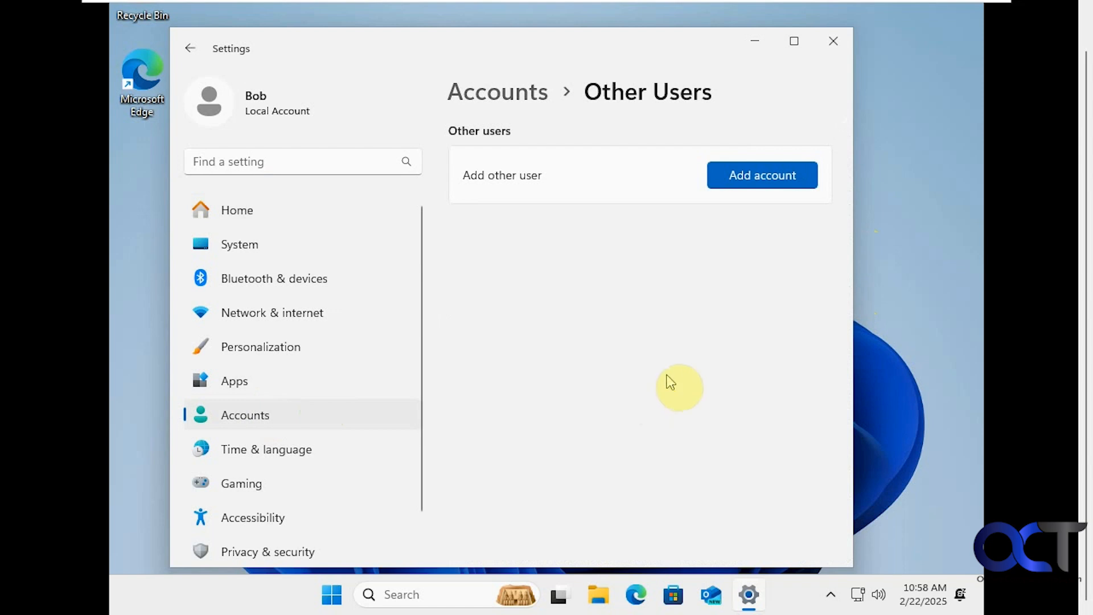
- Switch to the System settings page and scroll through its options
{"action": "left_click", "coordinate": [275, 251]}
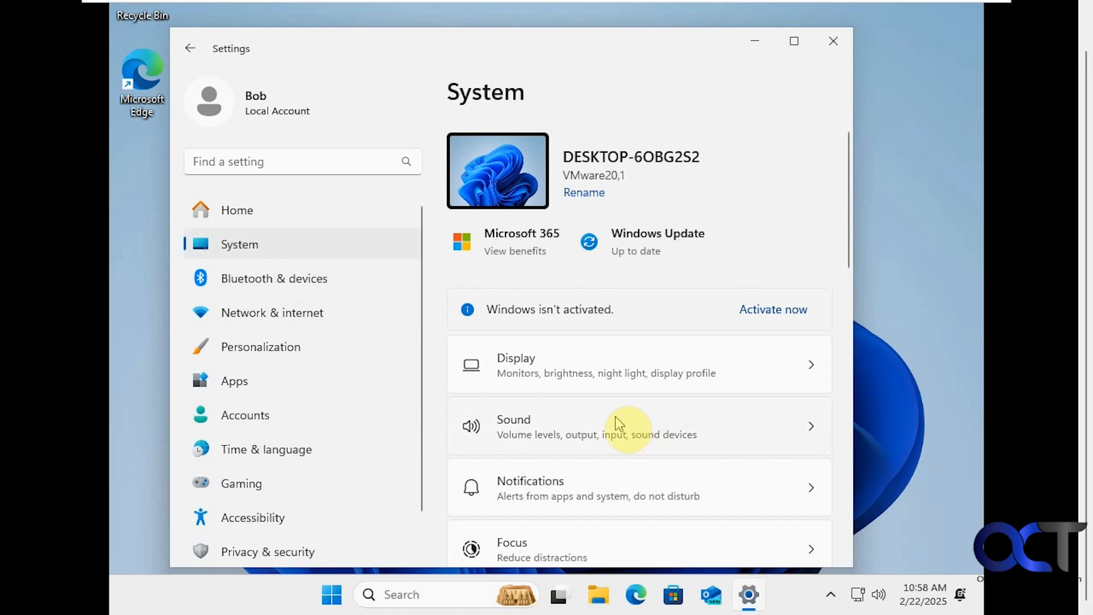
{"action": "scroll", "coordinate": [618, 426], "scroll_direction": "down", "scroll_amount": 3}
{"action": "scroll", "coordinate": [622, 424], "scroll_direction": "down", "scroll_amount": 7}
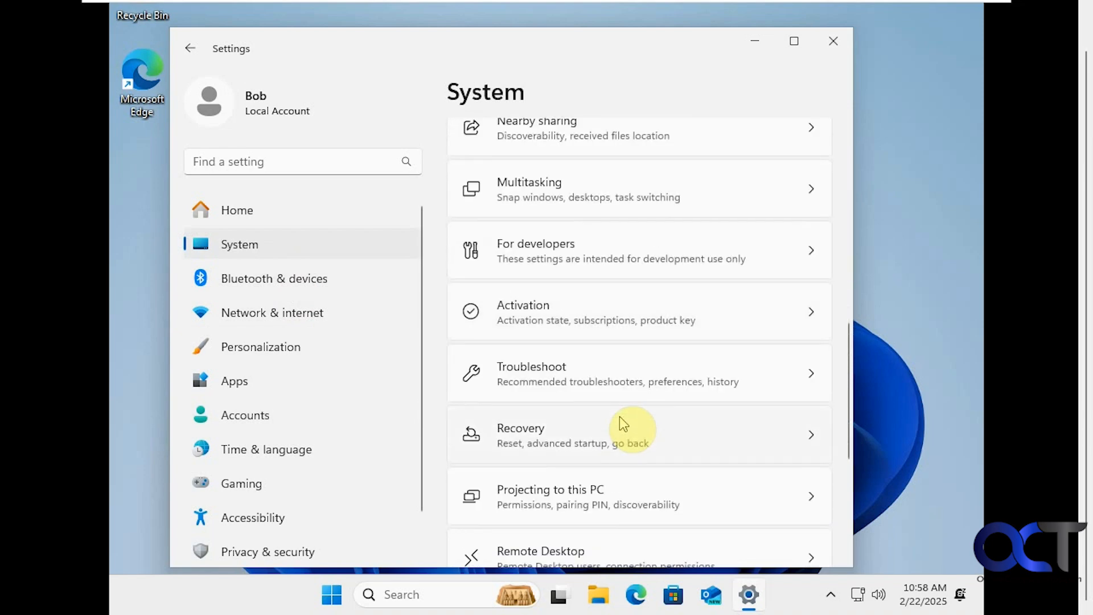
{"action": "scroll", "coordinate": [619, 416], "scroll_direction": "down", "scroll_amount": 3}
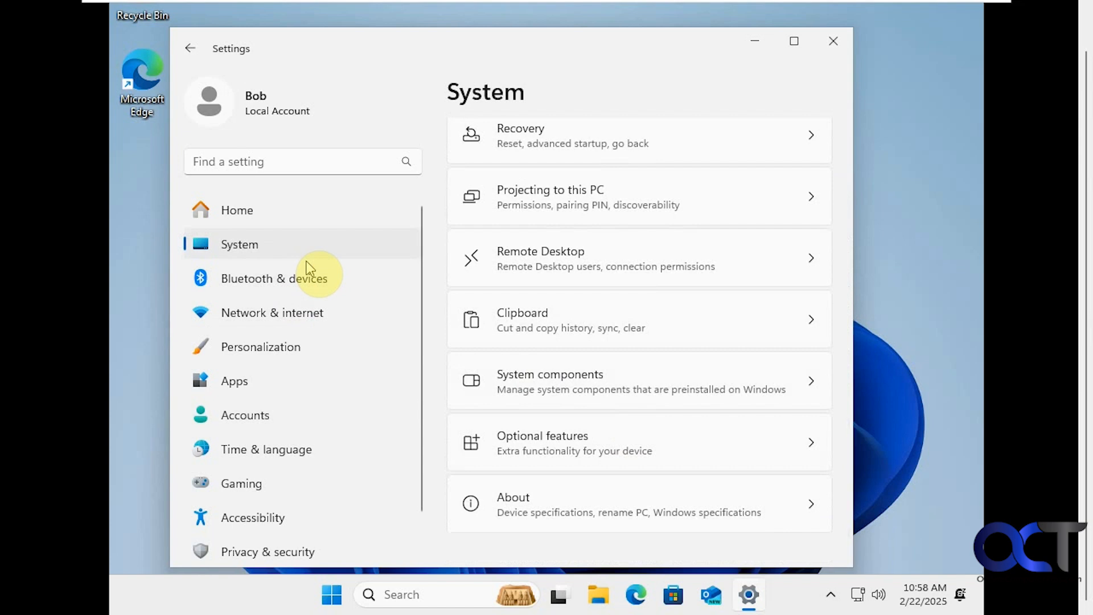
- Search Settings for 'privacy' and review the Privacy & security General toggles
{"action": "left_click", "coordinate": [301, 160]}
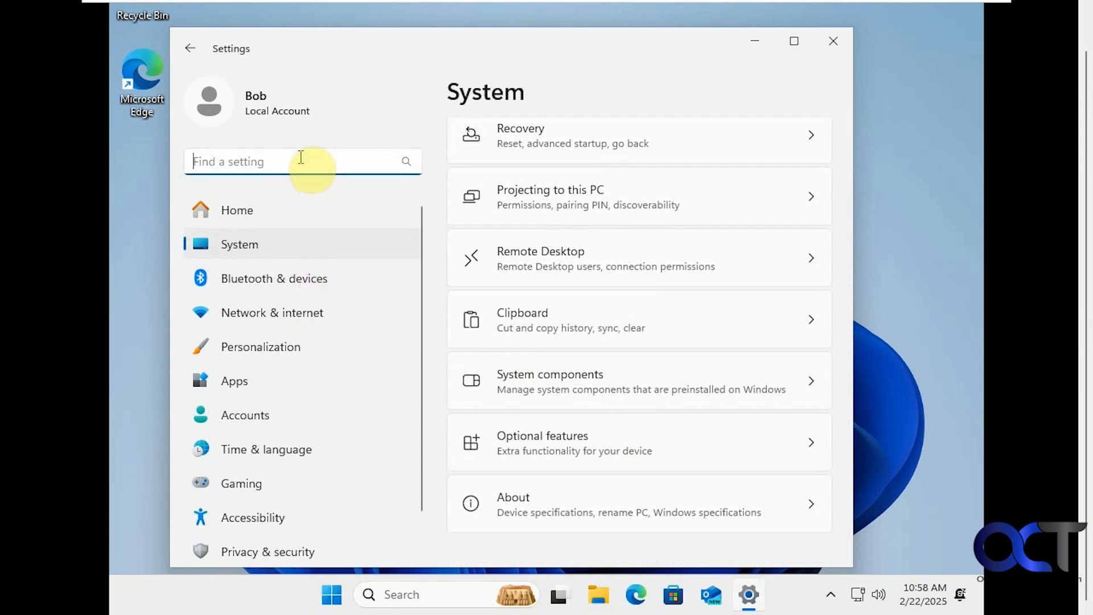
{"action": "type", "text": "privacy"}
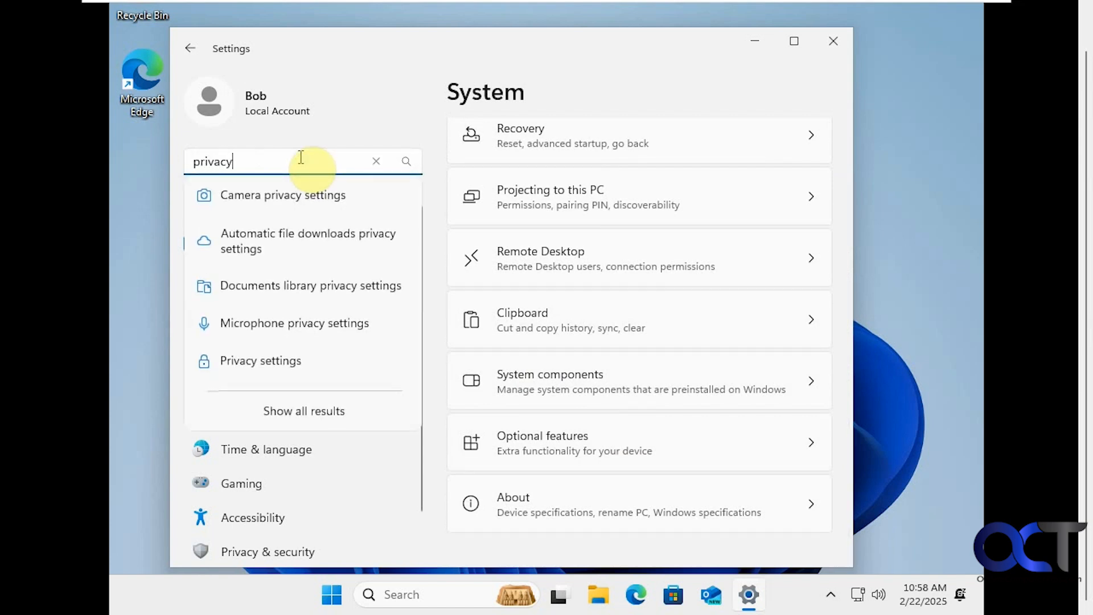
{"action": "left_click", "coordinate": [287, 360]}
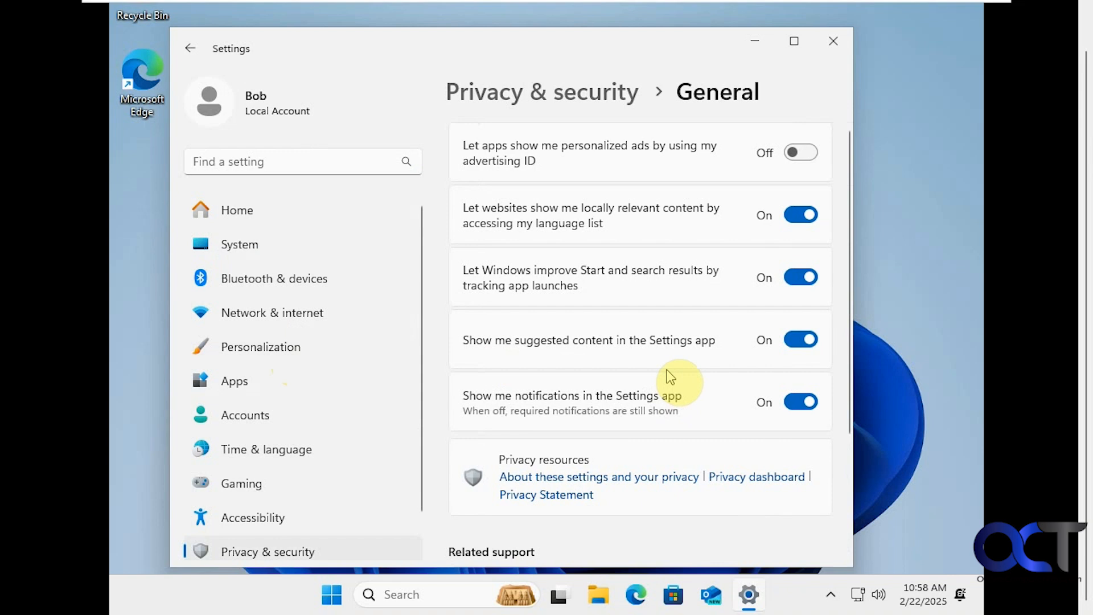
{"action": "scroll", "coordinate": [667, 376], "scroll_direction": "down", "scroll_amount": 3}
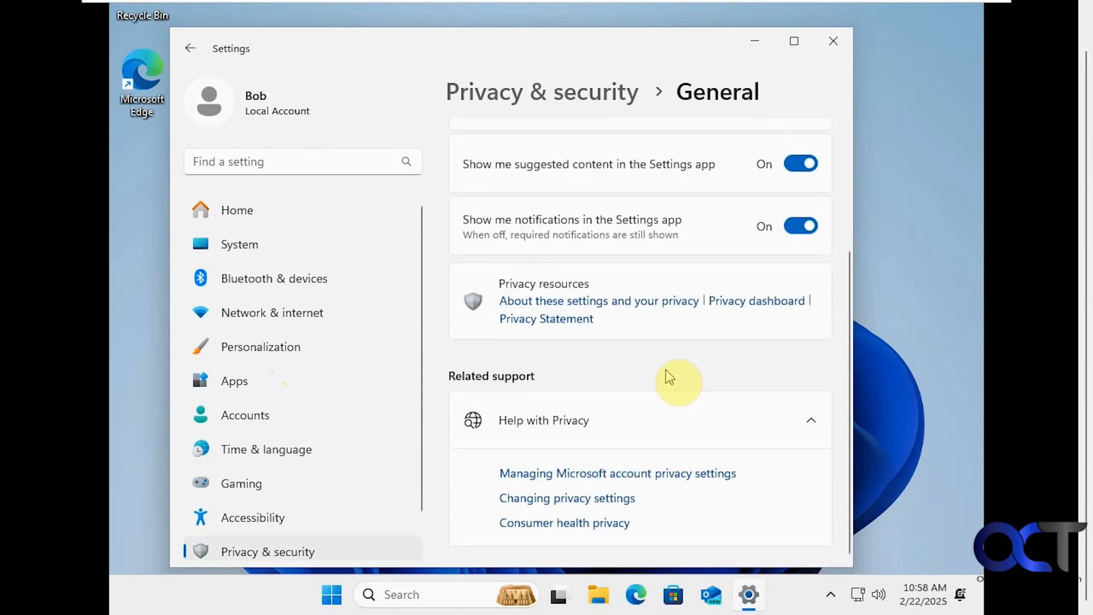
{"action": "scroll", "coordinate": [665, 379], "scroll_direction": "up", "scroll_amount": 3}
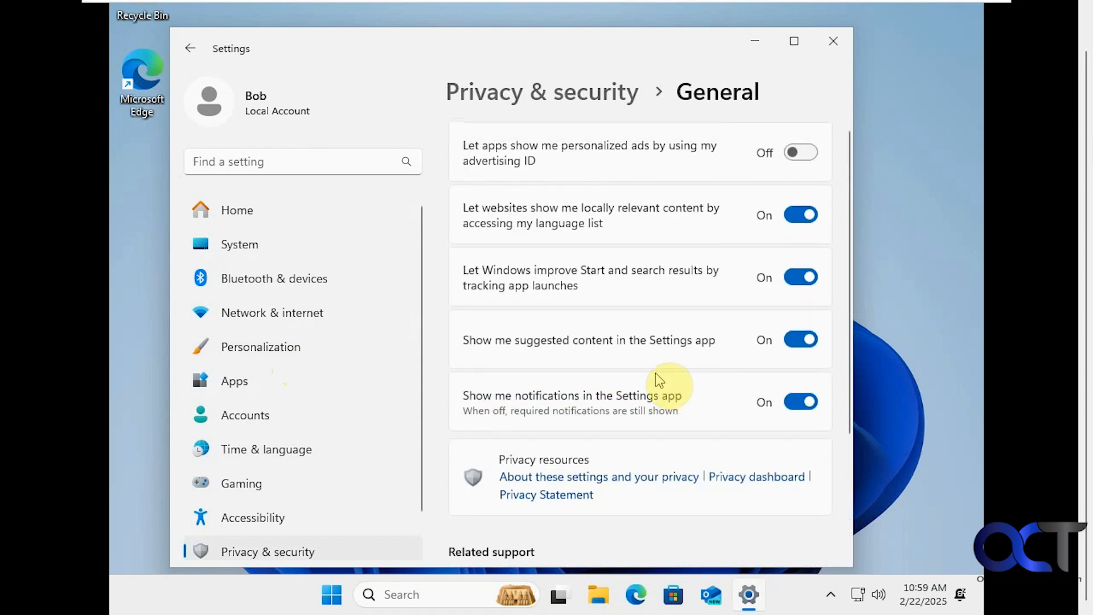
{"action": "left_click", "coordinate": [831, 41]}
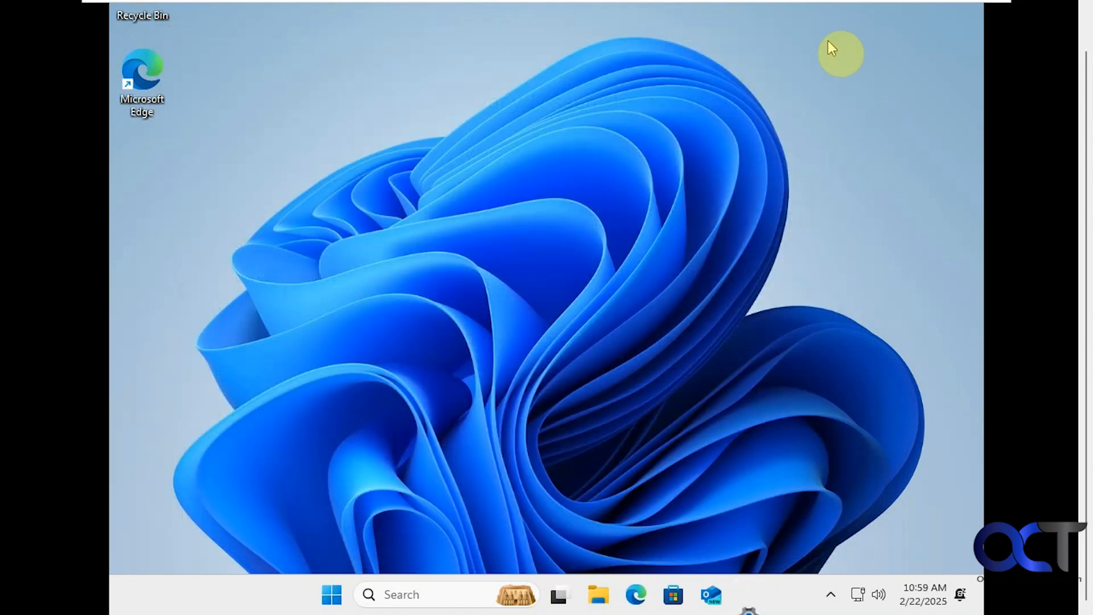